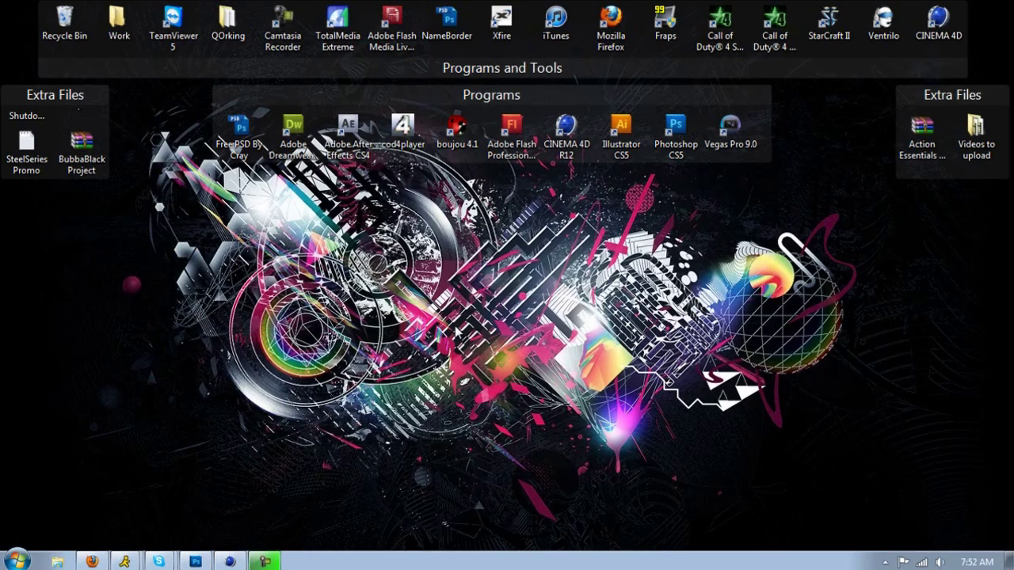
# Switch to CINEMA 4D and add a sphere with a radius of 243 cm and 79 segments
pyautogui.click(229, 562)
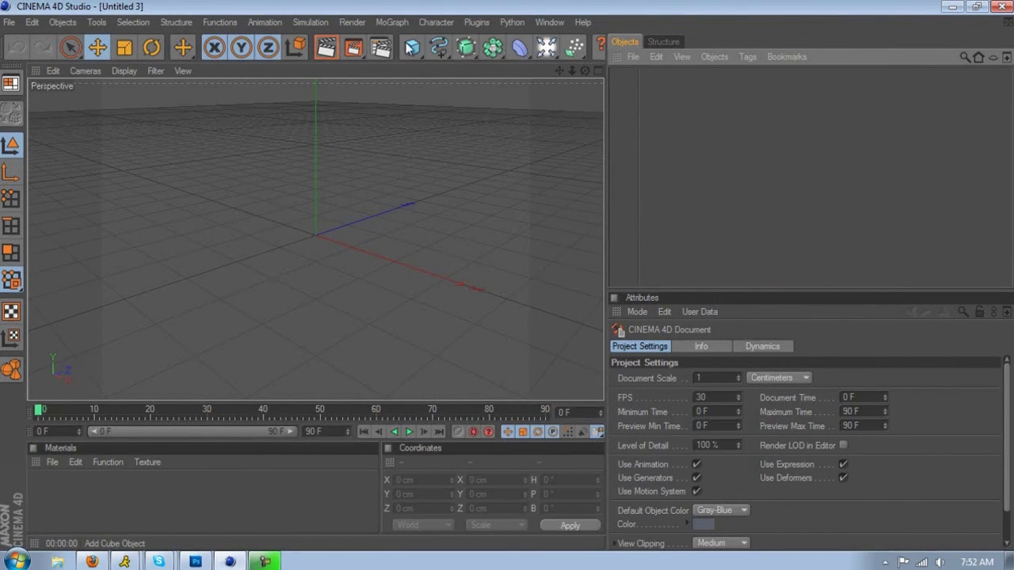
pyautogui.moveTo(411, 47); pyautogui.dragTo(532, 61)
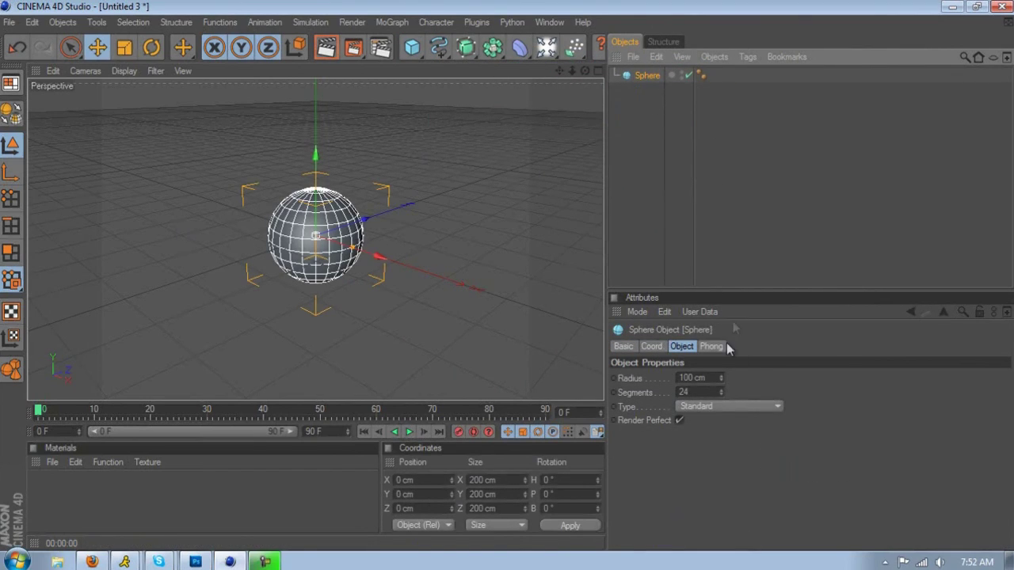
pyautogui.moveTo(721, 392); pyautogui.dragTo(721, 349)
# Set the film aspect of the render output to HDTV (16:9)
pyautogui.click(380, 50)
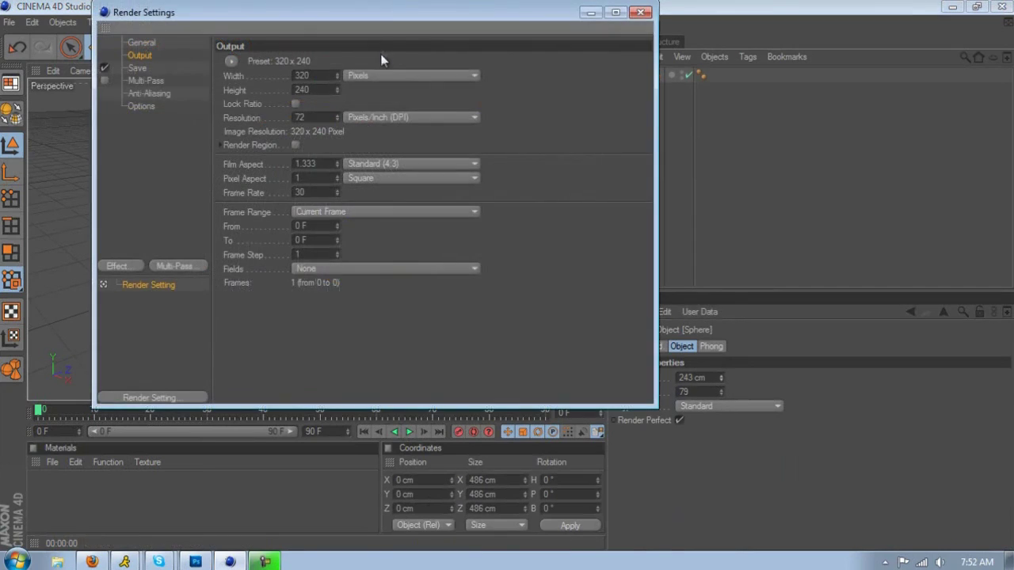
pyautogui.click(371, 158)
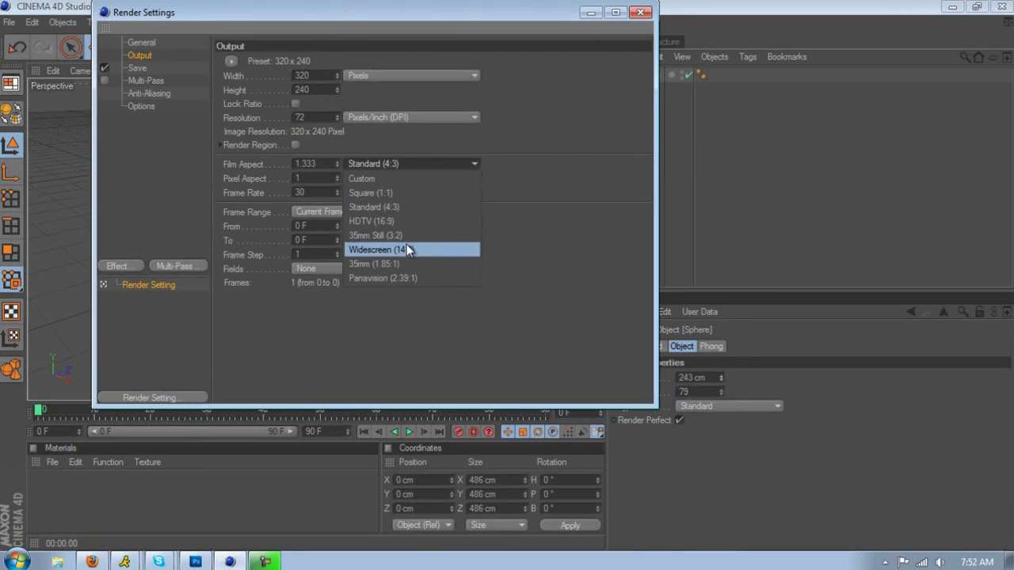
pyautogui.click(400, 220)
pyautogui.click(642, 12)
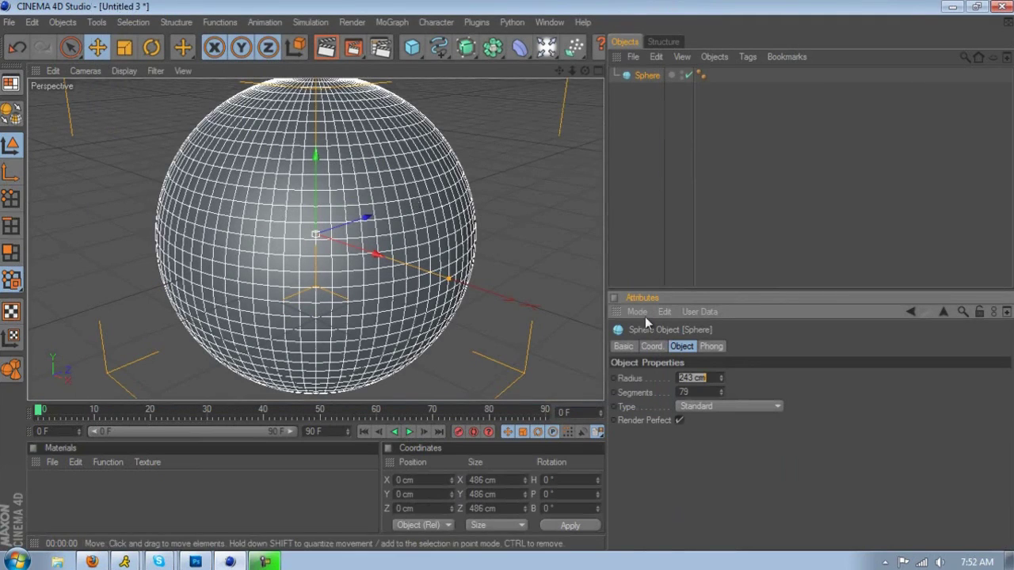
# Add a cylinder through the sphere, stretch it to a height of about 732 cm, and preview-render the view
pyautogui.scroll(-3, 439, 209)
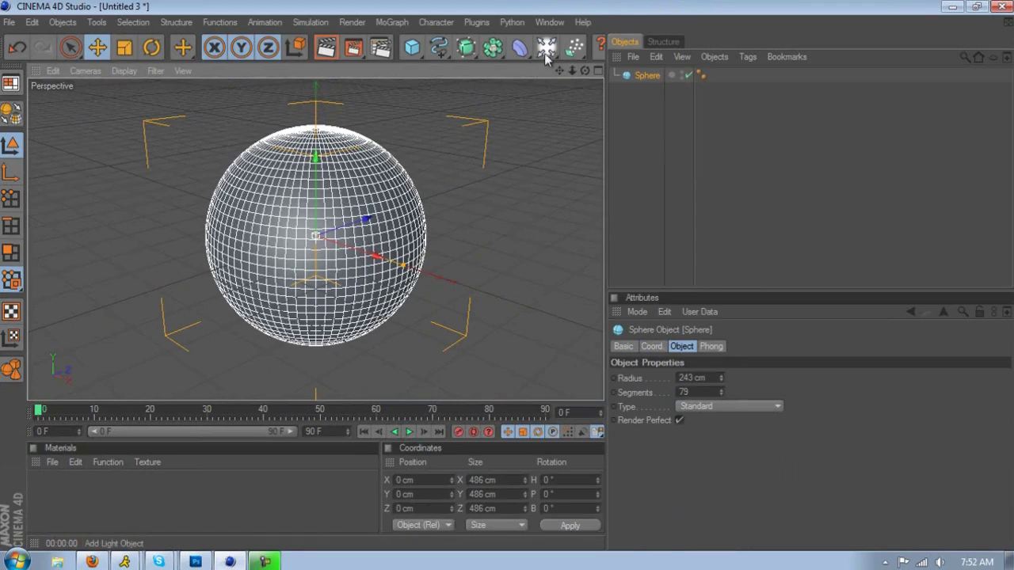
pyautogui.moveTo(412, 47); pyautogui.dragTo(679, 63)
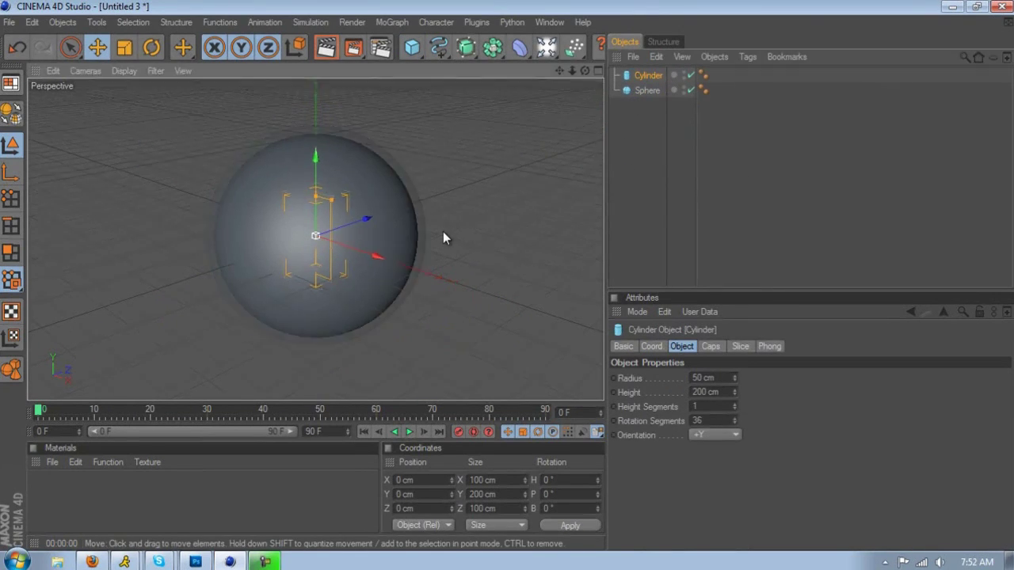
pyautogui.scroll(-2, 443, 231)
pyautogui.moveTo(317, 202); pyautogui.dragTo(317, 0)
pyautogui.moveTo(506, 275); pyautogui.dragTo(505, 274)
pyautogui.moveTo(585, 71); pyautogui.dragTo(506, 275)
pyautogui.click(325, 52)
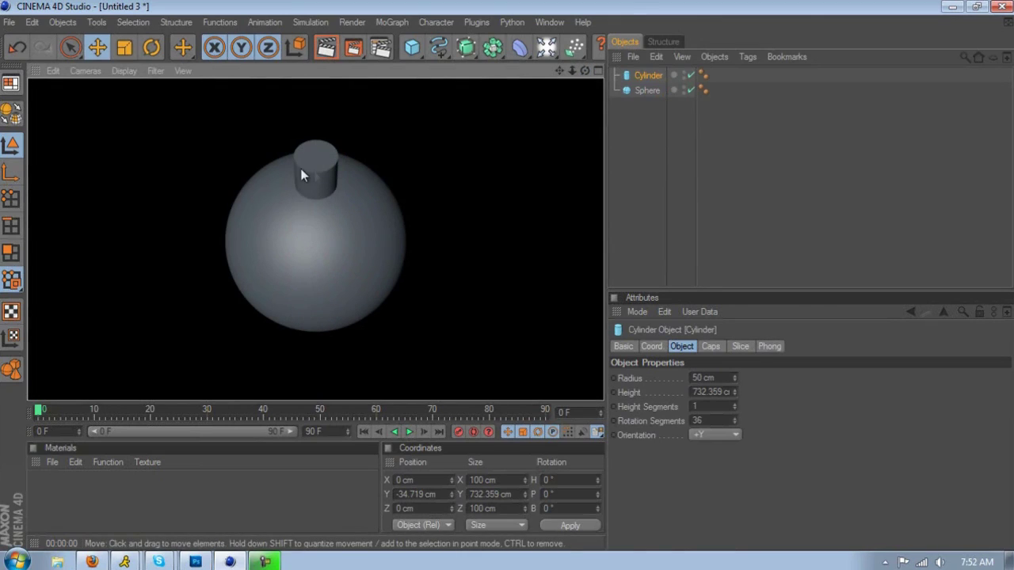
# Add a Boole object and nest the cylinder and the sphere inside it as children
pyautogui.click(645, 77)
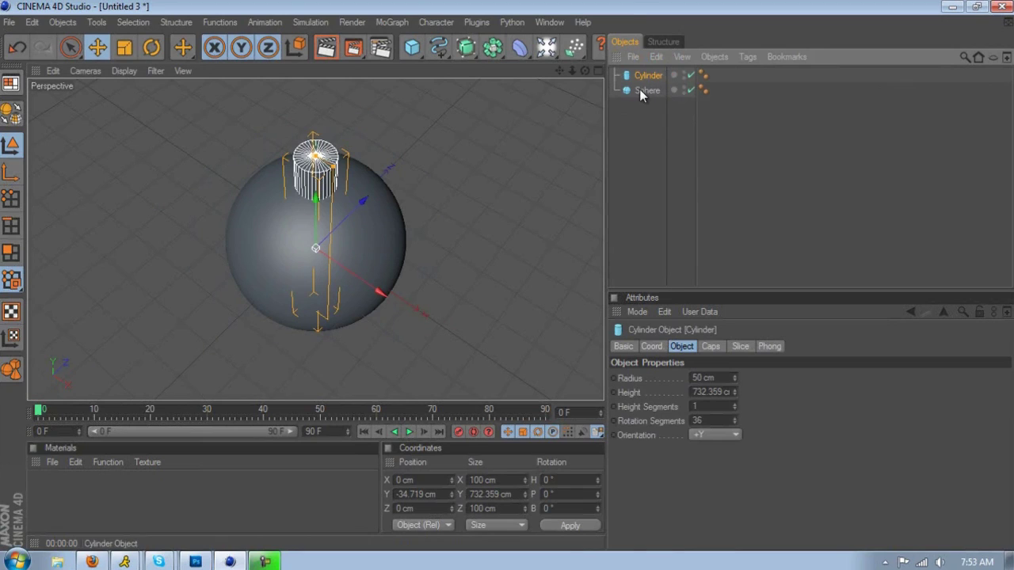
pyautogui.click(642, 89)
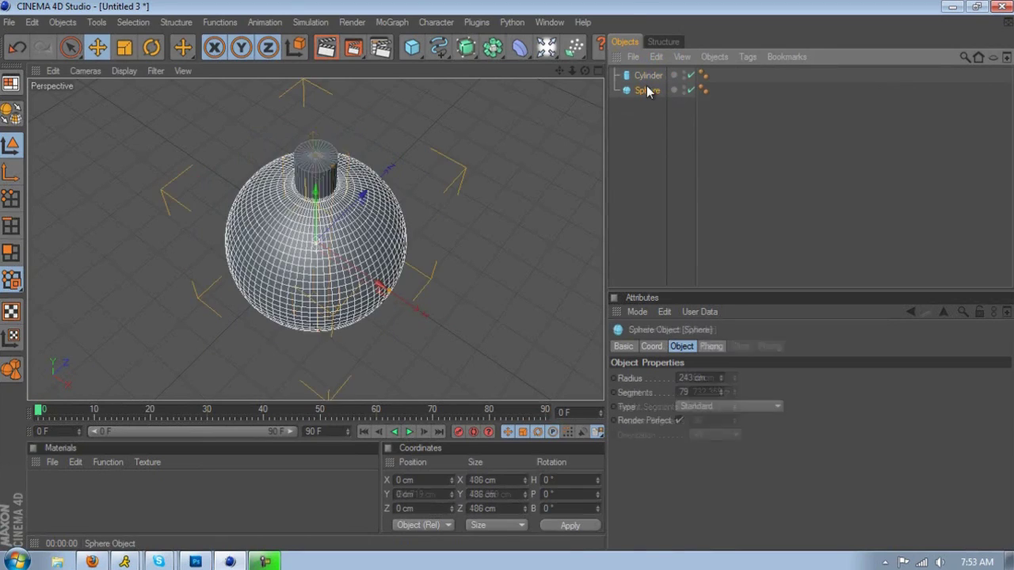
pyautogui.click(647, 75)
pyautogui.click(493, 48)
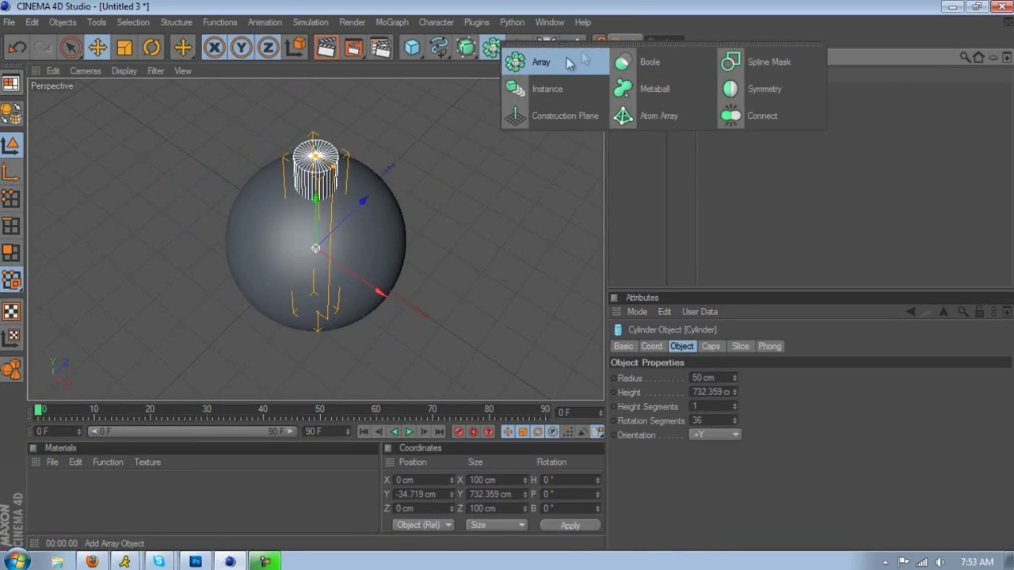
pyautogui.click(646, 62)
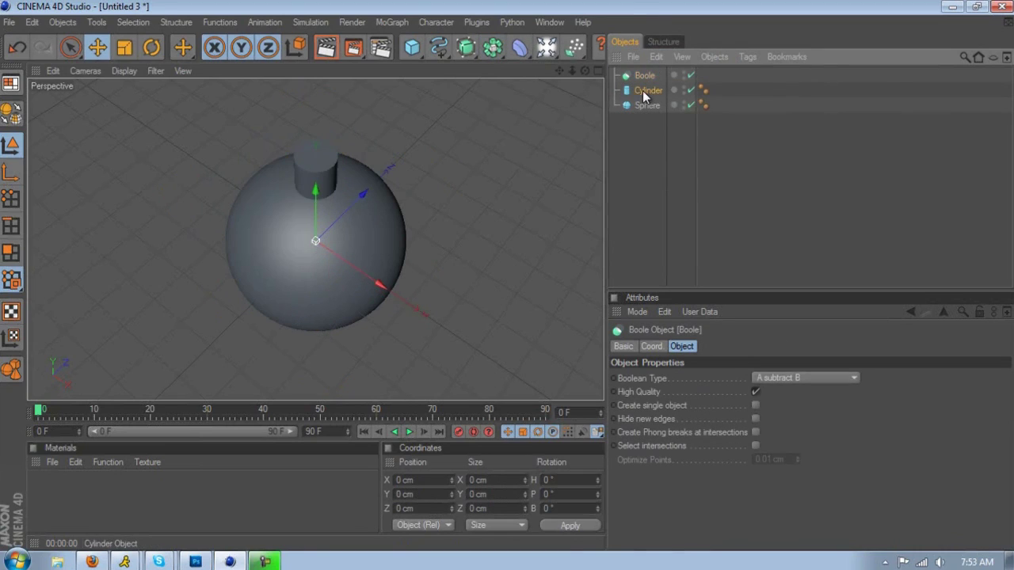
pyautogui.click(643, 92)
pyautogui.keyDown('shift'); pyautogui.click(648, 107); pyautogui.keyUp('shift')
pyautogui.moveTo(648, 91); pyautogui.dragTo(647, 77)
# Examine the Boole subtraction from a lower viewing angle with a preview render
pyautogui.click(611, 74)
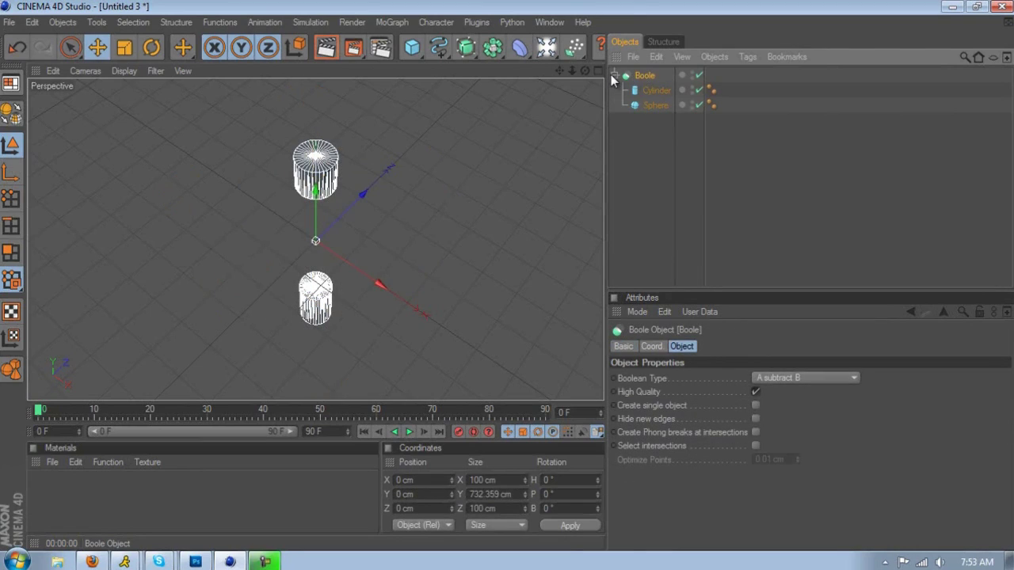
pyautogui.click(612, 74)
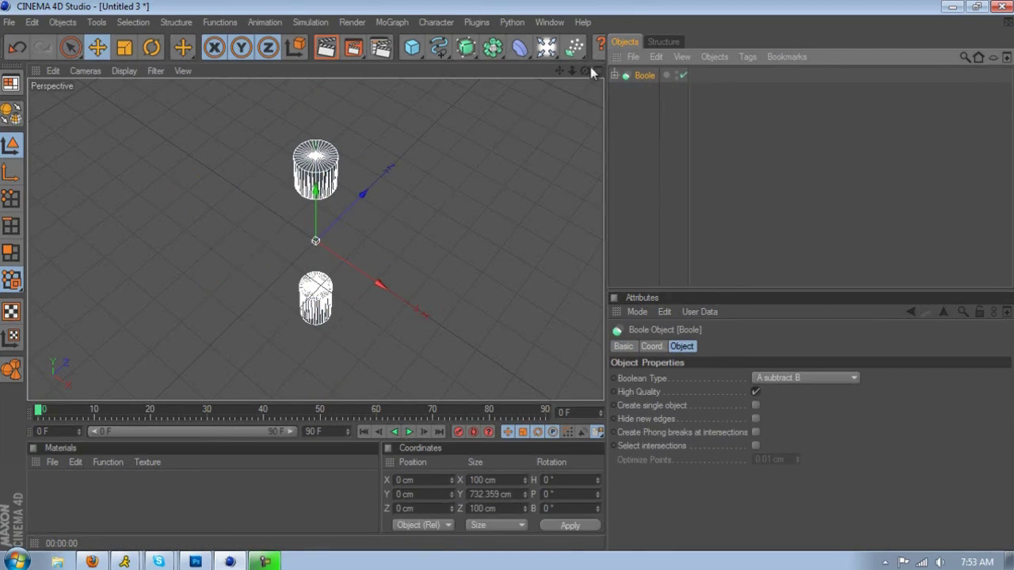
pyautogui.moveTo(591, 66); pyautogui.dragTo(295, 172)
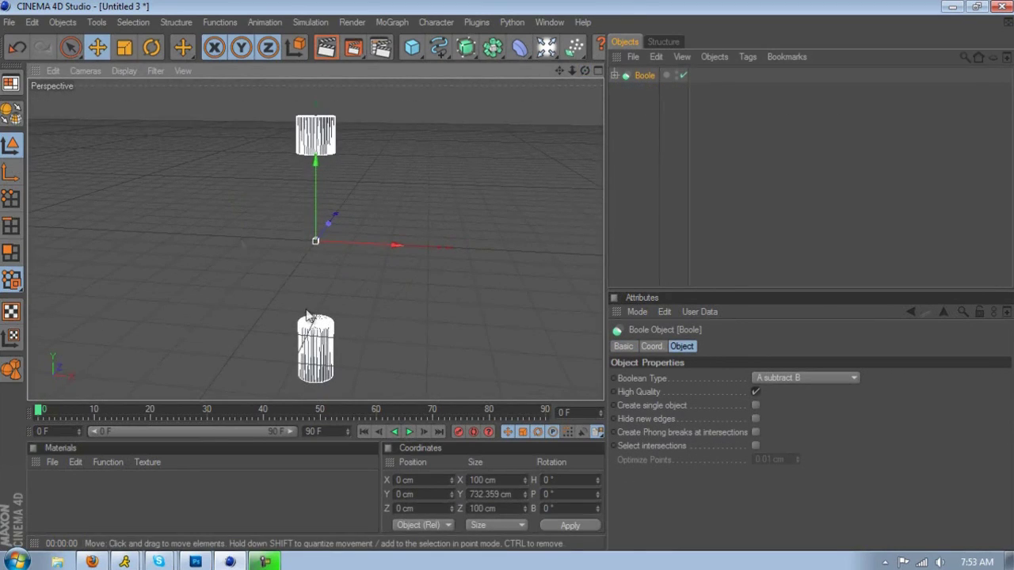
pyautogui.hotkey('ctrl', 'r')
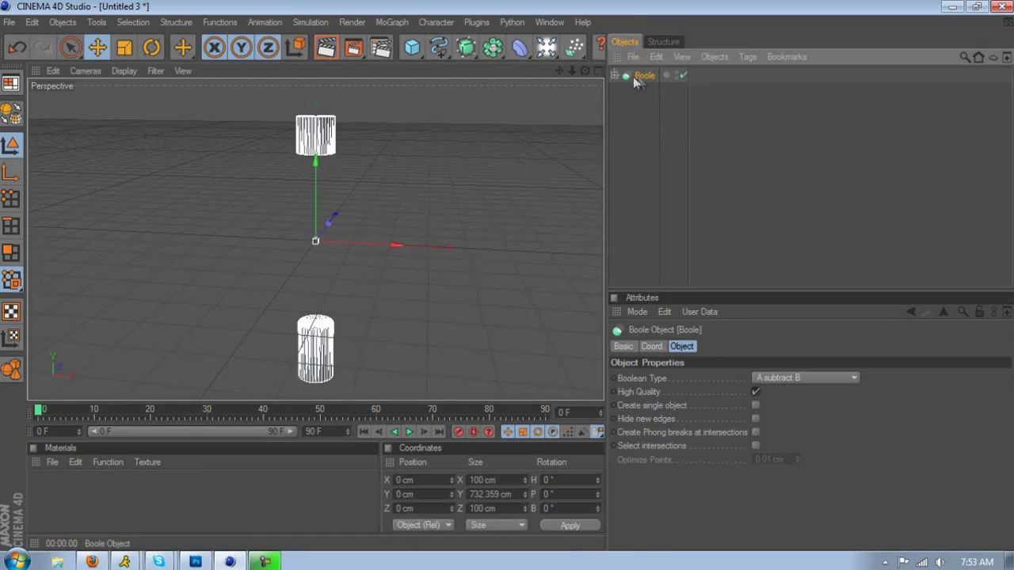
# Reorder the Boole's children so the cylinder sits below the sphere and is subtracted from it
pyautogui.click(616, 74)
pyautogui.click(656, 90)
pyautogui.moveTo(653, 92); pyautogui.dragTo(645, 117)
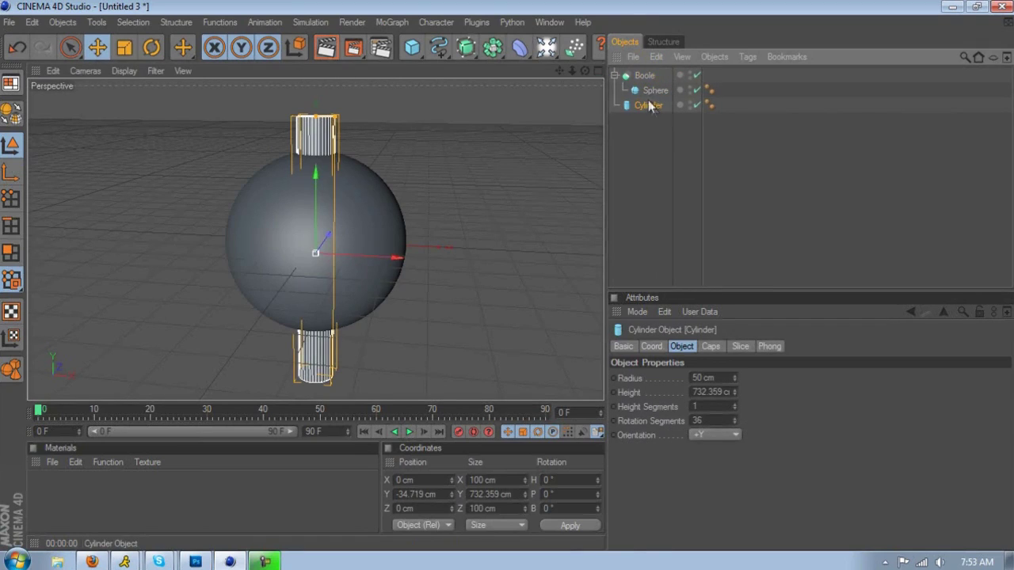
pyautogui.moveTo(644, 71); pyautogui.dragTo(647, 109)
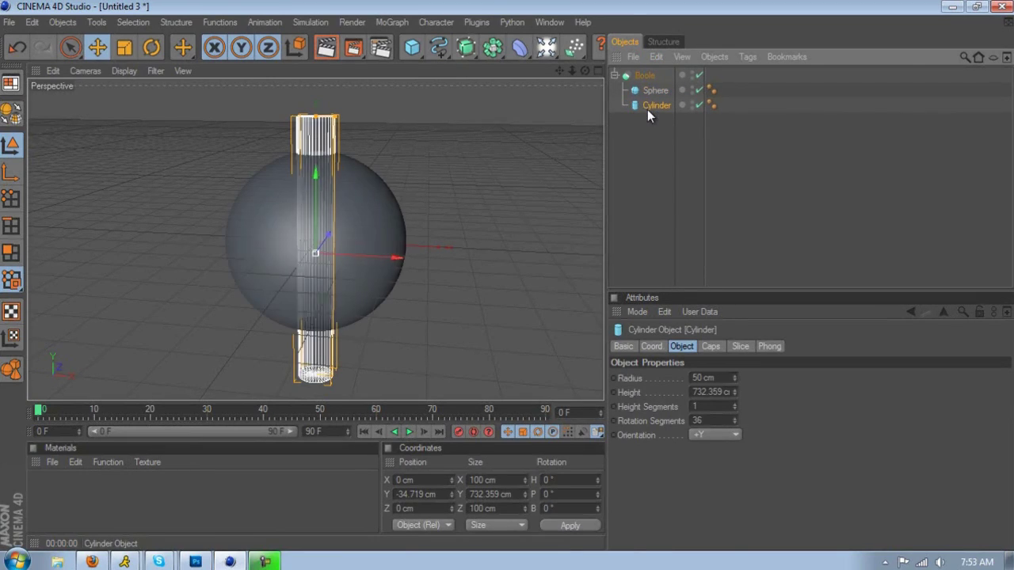
# Preview-render the sphere from the side and from above to inspect the hole cut by the cylinder
pyautogui.click(330, 51)
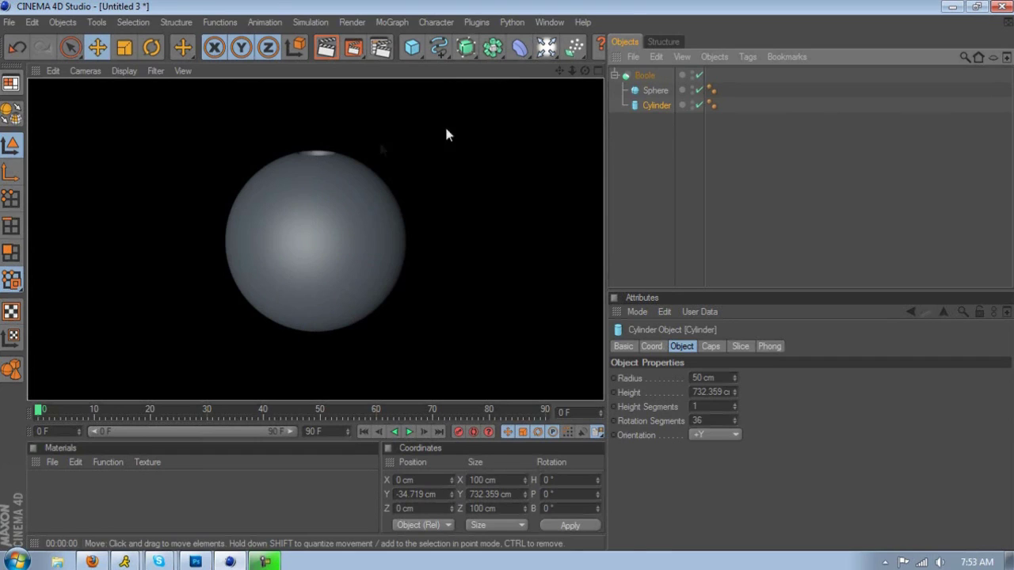
pyautogui.moveTo(587, 73)
pyautogui.mouseDown()
pyautogui.moveTo(508, 277)
pyautogui.moveTo(588, 75)
pyautogui.mouseUp()
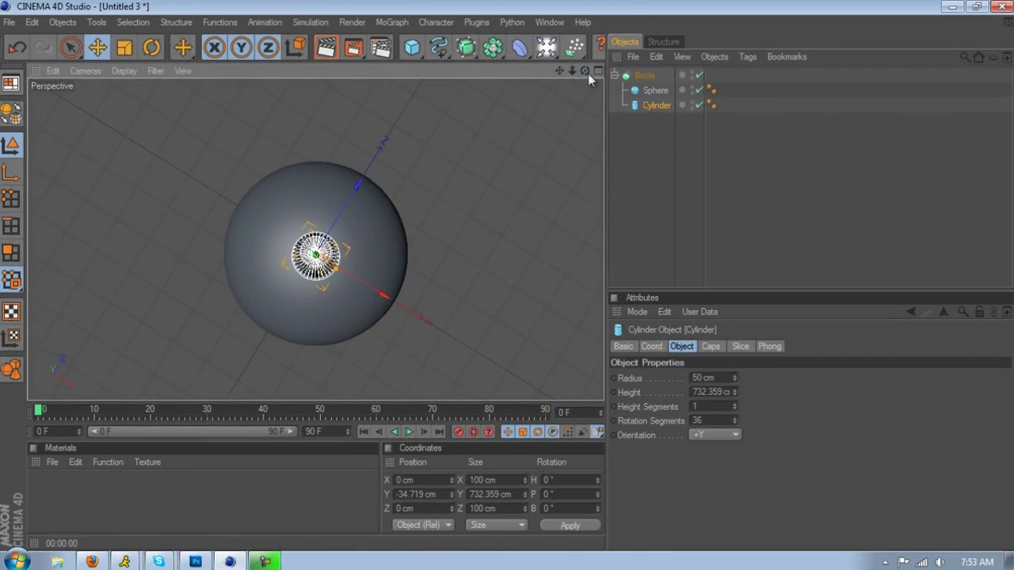
pyautogui.hotkey('ctrl', 'r')
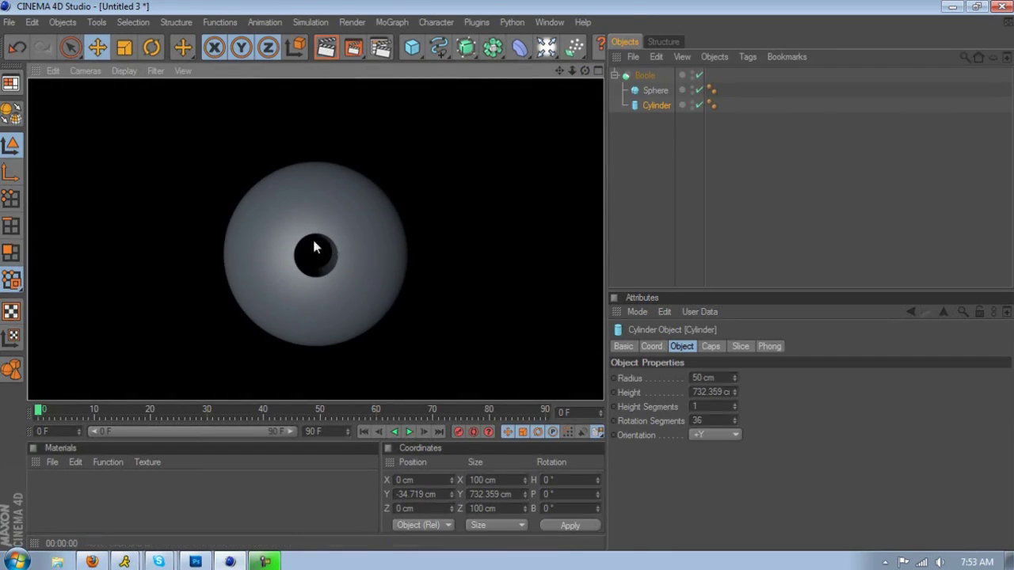
pyautogui.moveTo(585, 71); pyautogui.dragTo(507, 276)
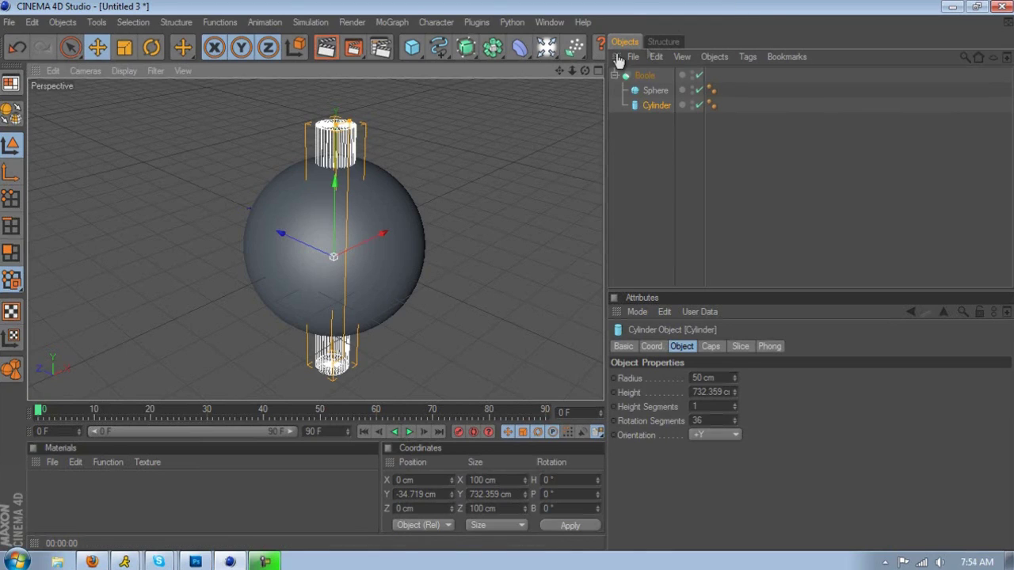
pyautogui.moveTo(585, 71); pyautogui.dragTo(519, 273)
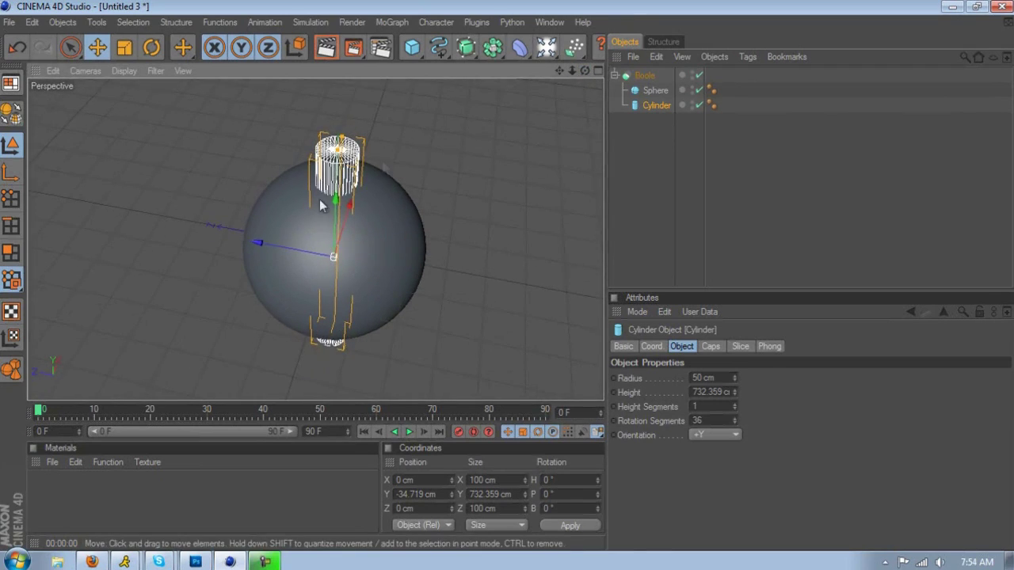
pyautogui.moveTo(586, 71); pyautogui.dragTo(508, 282)
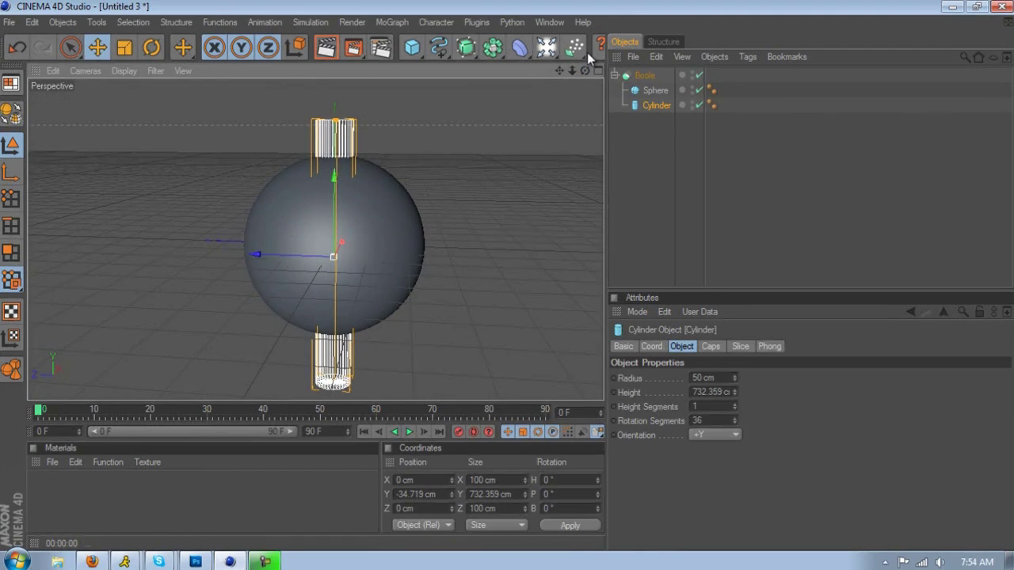
pyautogui.moveTo(585, 70); pyautogui.dragTo(507, 283)
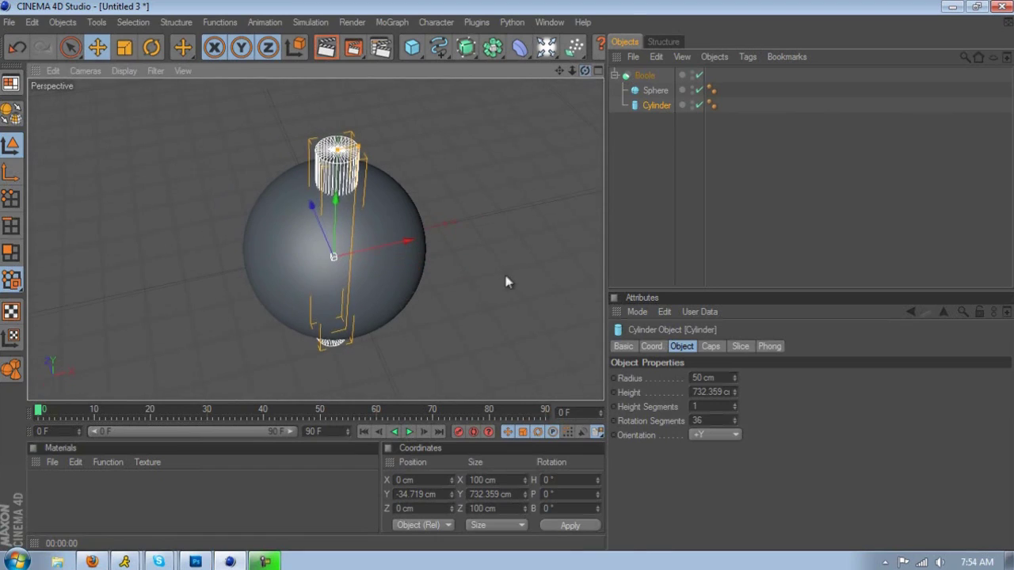
pyautogui.click(655, 91)
pyautogui.click(656, 105)
pyautogui.click(655, 91)
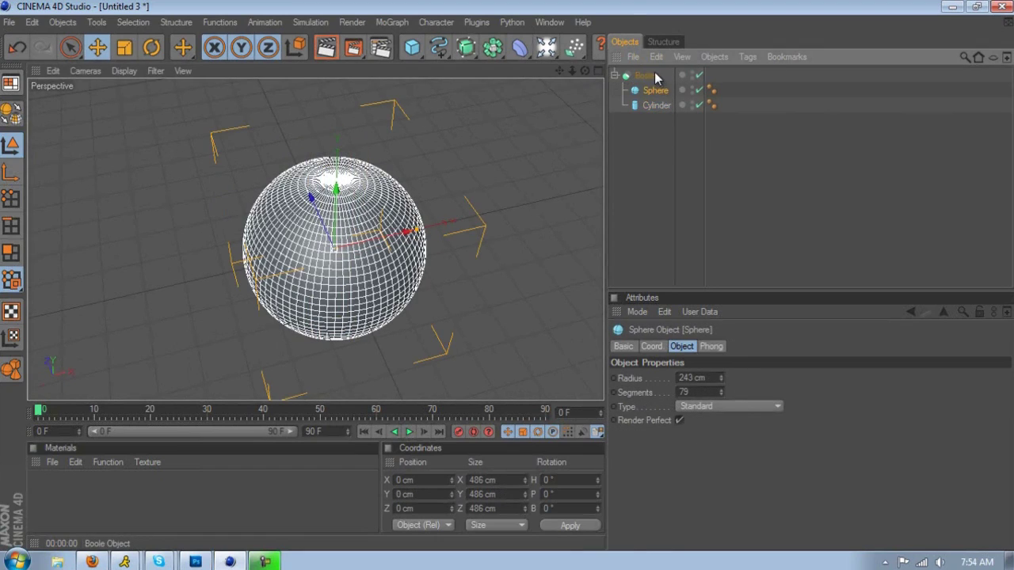
pyautogui.click(656, 105)
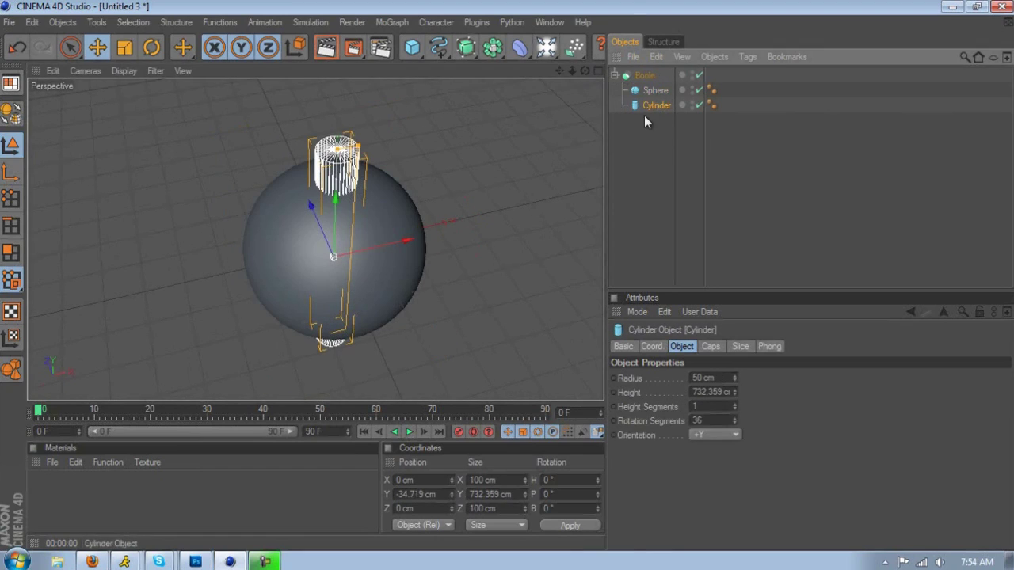
pyautogui.click(655, 90)
# Replace the cylinder in the Boole with a cube about 651 cm tall and 88 cm deep, placed below the sphere
pyautogui.click(658, 105)
pyautogui.press('Delete')
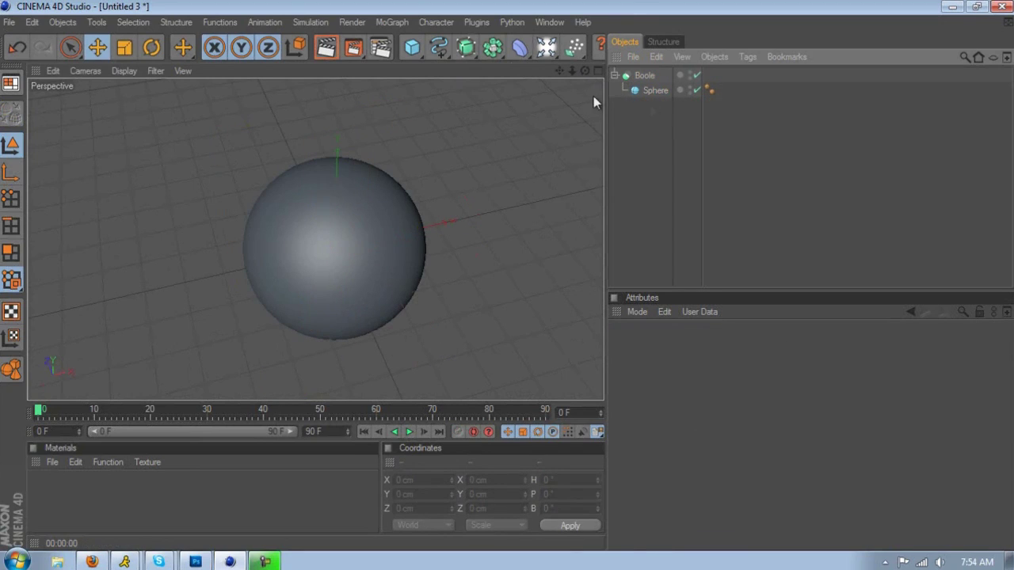
pyautogui.moveTo(412, 48); pyautogui.dragTo(462, 59)
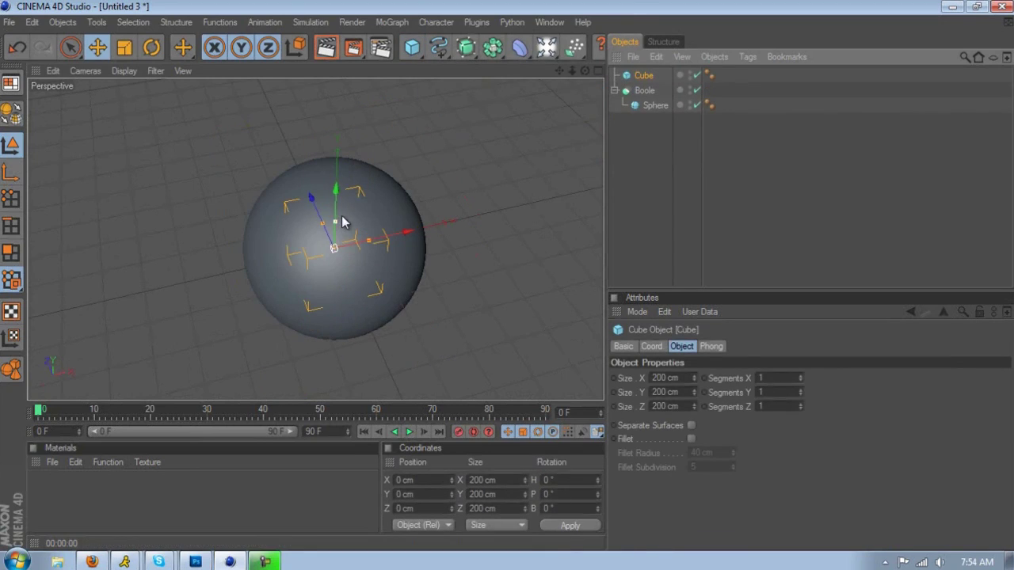
pyautogui.moveTo(335, 222); pyautogui.dragTo(337, 151)
pyautogui.moveTo(315, 236); pyautogui.dragTo(523, 270)
pyautogui.moveTo(633, 77); pyautogui.dragTo(646, 111)
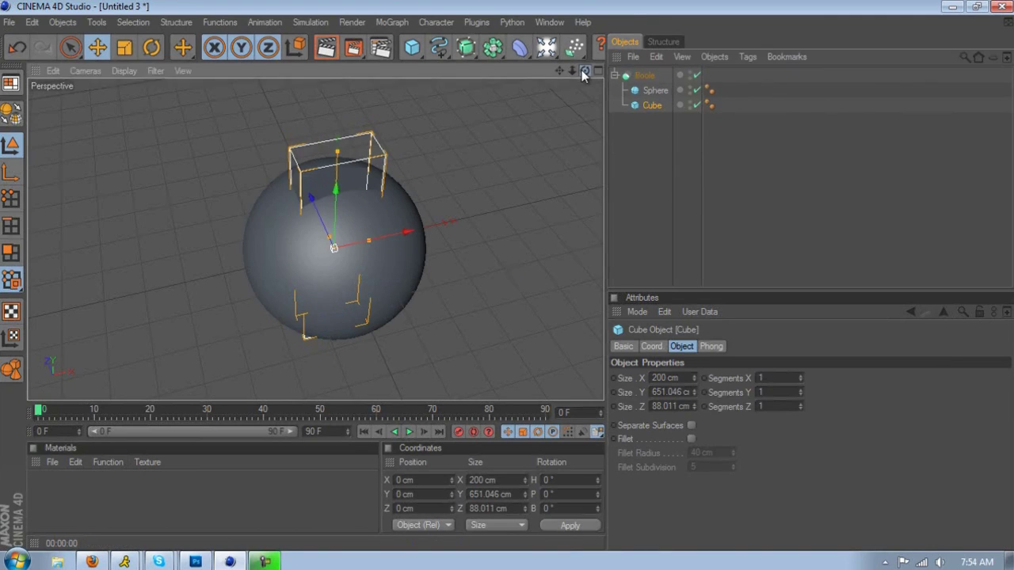
# Turn on autokeying with the timeline at frame 0
pyautogui.moveTo(585, 70); pyautogui.dragTo(507, 274)
pyautogui.click(647, 90)
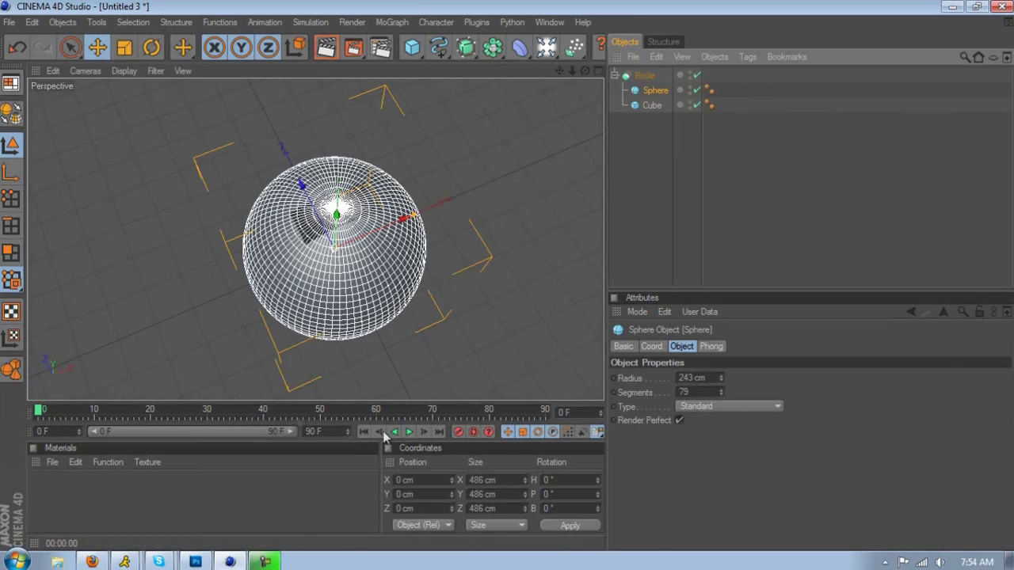
pyautogui.click(473, 432)
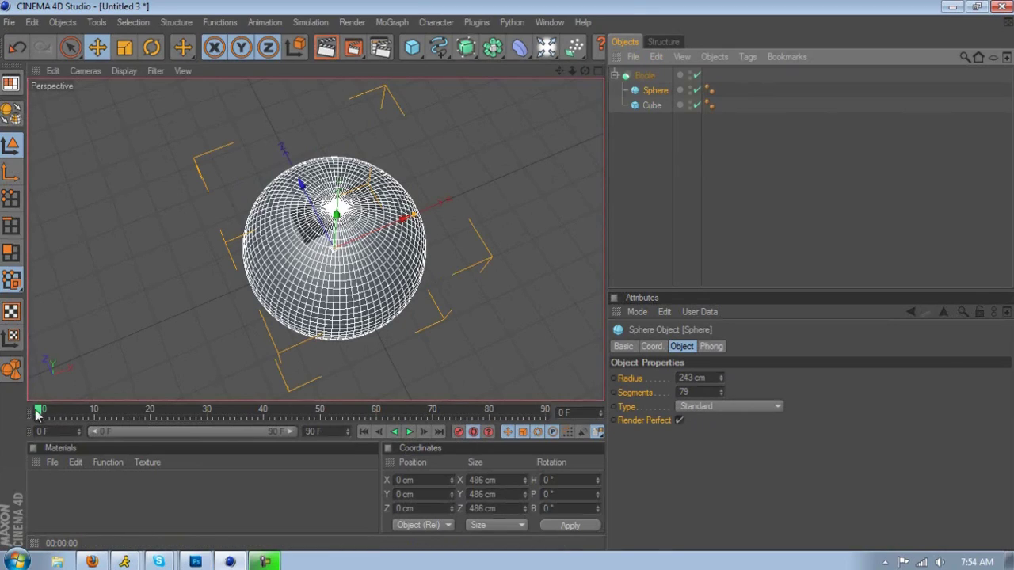
# Set the cube's size to 0 cm in X, 6 cm in Y and 0 cm in Z at frame 0
pyautogui.click(652, 105)
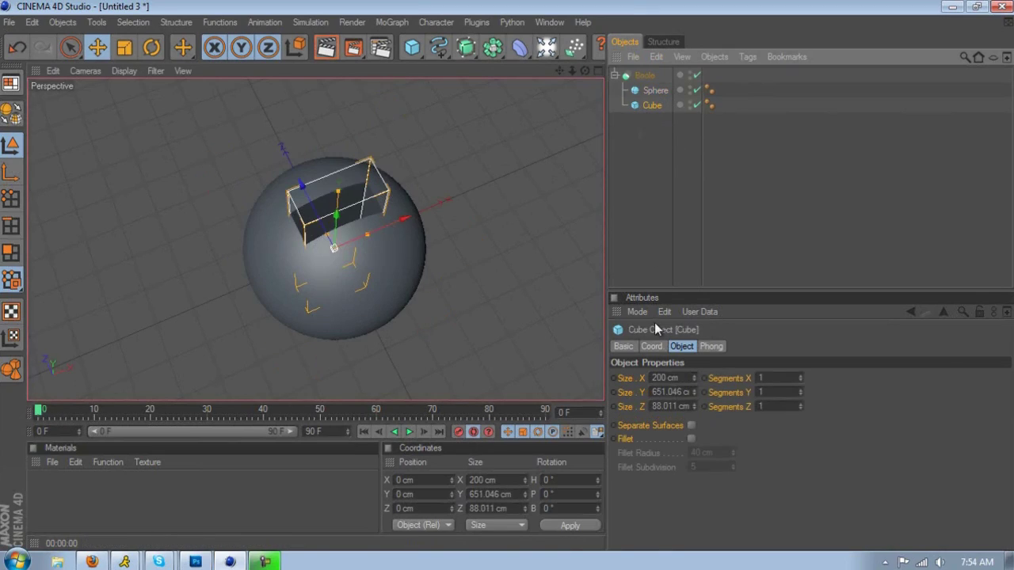
pyautogui.click(669, 378)
pyautogui.write('0')
pyautogui.press('Tab')
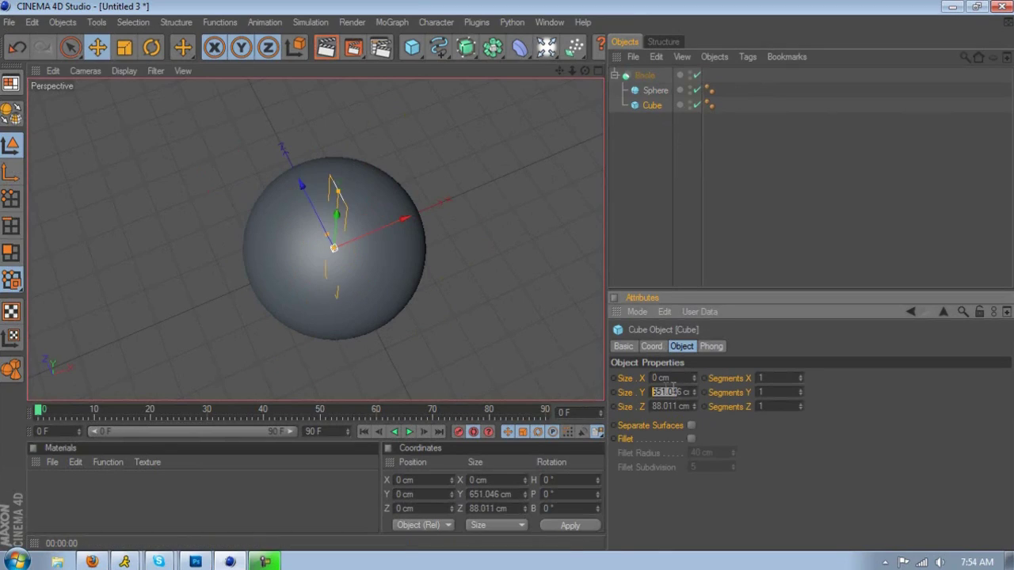
pyautogui.write('6')
pyautogui.press('Tab')
pyautogui.moveTo(688, 409); pyautogui.dragTo(336, 400)
pyautogui.write('0')
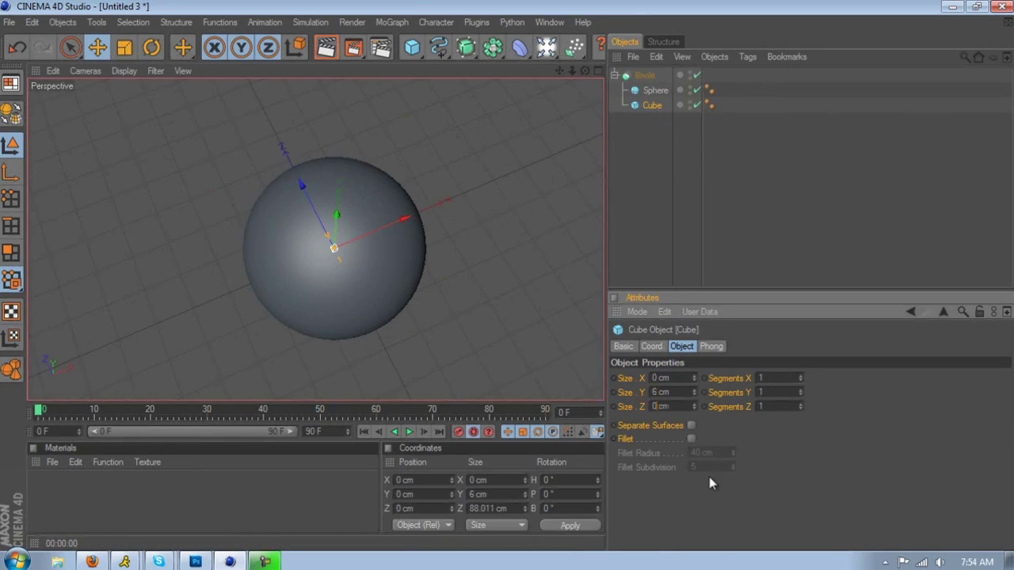
# Key the cube's size at frame 22 to 628 cm in X, 915 cm in Y and 49 cm in Z
pyautogui.click(709, 477)
pyautogui.moveTo(38, 411); pyautogui.dragTo(162, 411)
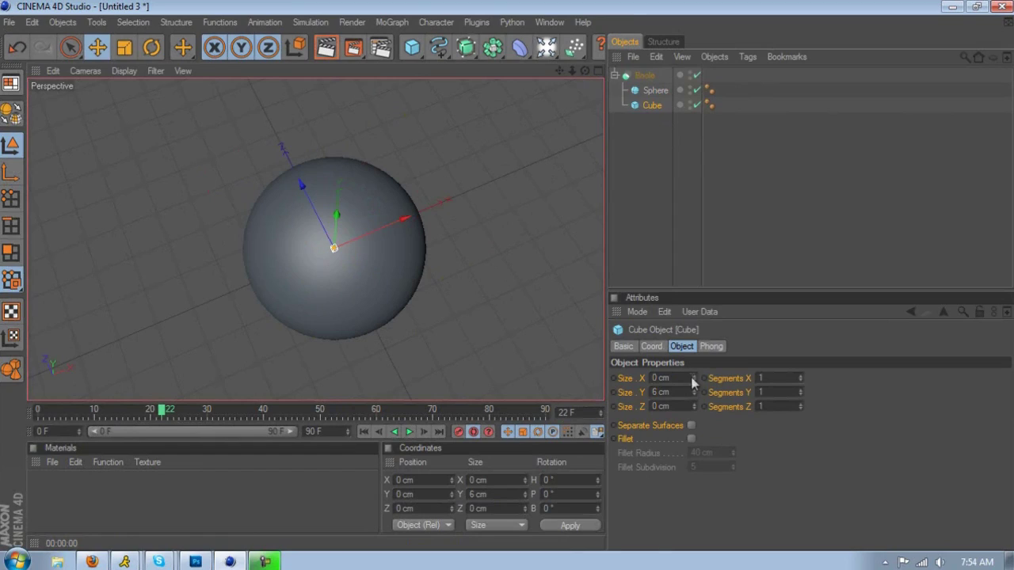
pyautogui.moveTo(694, 379); pyautogui.dragTo(717, 219)
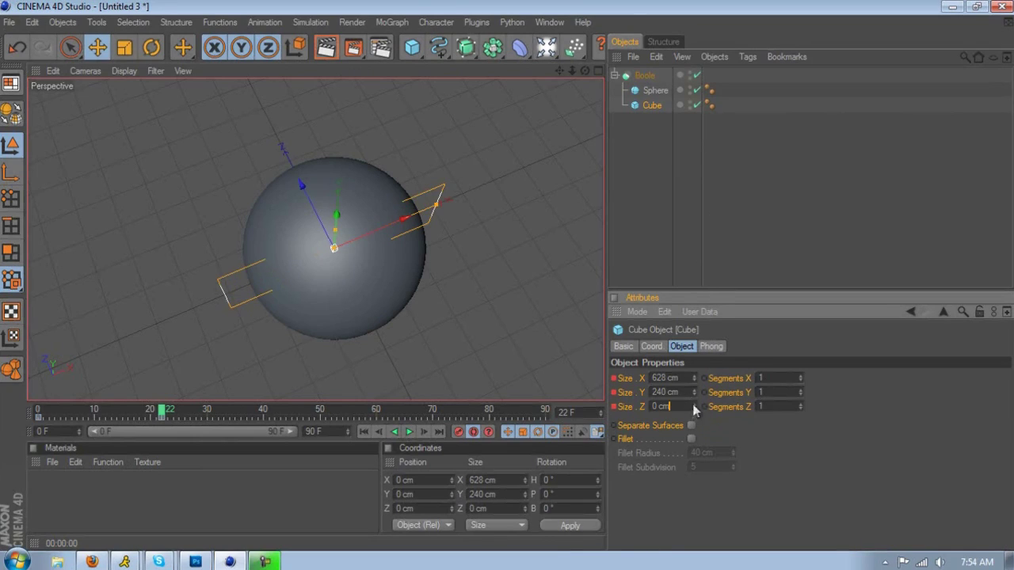
pyautogui.moveTo(694, 410); pyautogui.dragTo(698, 333)
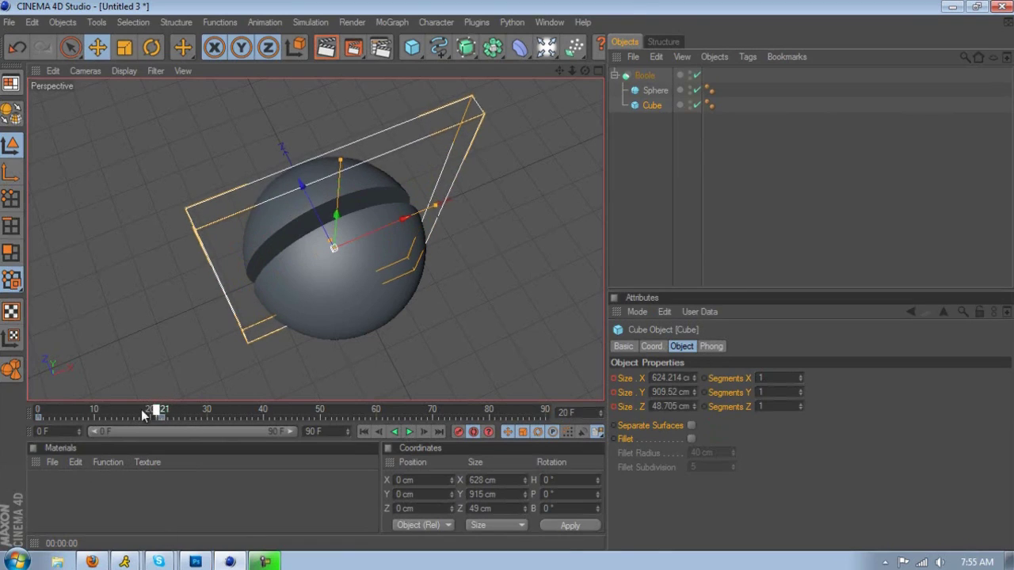
# Key the cube's X size at 74 cm at frame 43 and key a different Y size at frame 52
pyautogui.moveTo(143, 416); pyautogui.dragTo(280, 400)
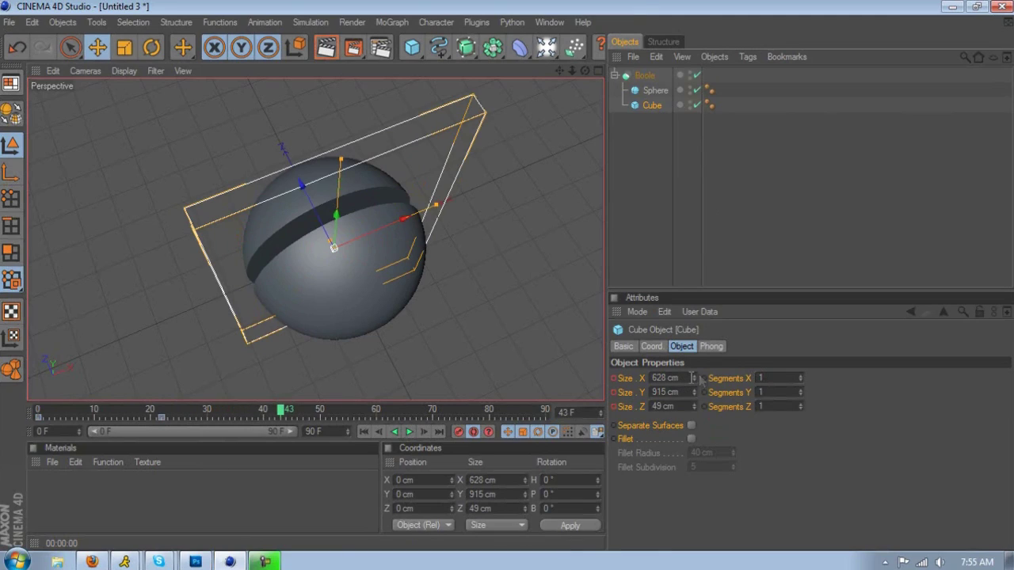
pyautogui.moveTo(694, 378)
pyautogui.mouseDown()
pyautogui.moveTo(695, 451)
pyautogui.moveTo(696, 389)
pyautogui.mouseUp()
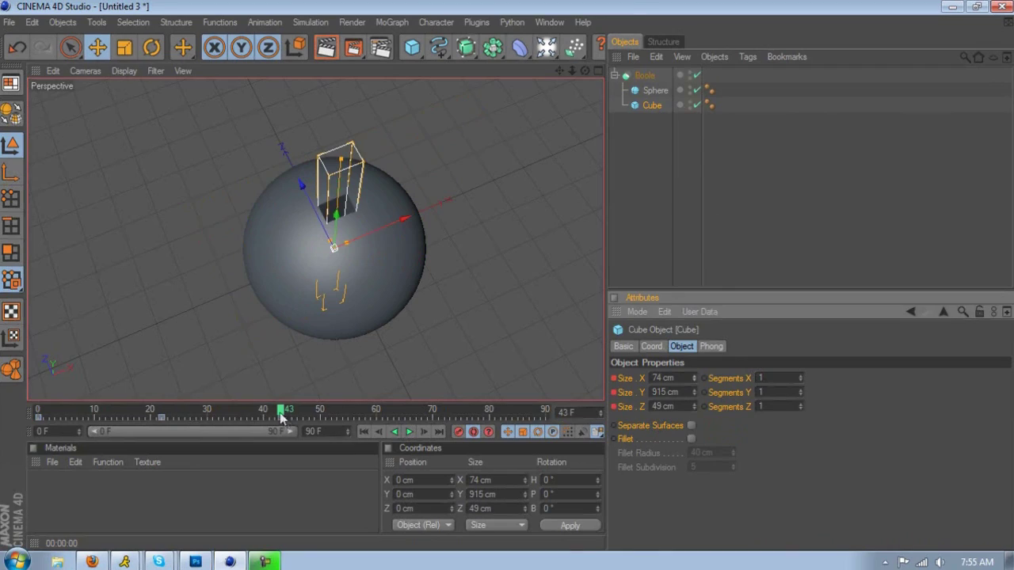
pyautogui.moveTo(280, 417); pyautogui.dragTo(326, 416)
pyautogui.moveTo(694, 392)
pyautogui.mouseDown()
pyautogui.moveTo(694, 410)
pyautogui.moveTo(699, 126)
pyautogui.moveTo(694, 412)
pyautogui.moveTo(696, 328)
pyautogui.moveTo(696, 376)
pyautogui.mouseUp()
# Key further cube sizes at frames 66 and 82, ending at 21 × 141 × 70 cm, and go to frame 90
pyautogui.moveTo(341, 414); pyautogui.dragTo(410, 419)
pyautogui.moveTo(690, 439); pyautogui.dragTo(697, 400)
pyautogui.moveTo(418, 404); pyautogui.dragTo(504, 410)
pyautogui.moveTo(694, 381)
pyautogui.mouseDown()
pyautogui.moveTo(694, 435)
pyautogui.moveTo(700, 398)
pyautogui.mouseUp()
pyautogui.moveTo(505, 408); pyautogui.dragTo(547, 371)
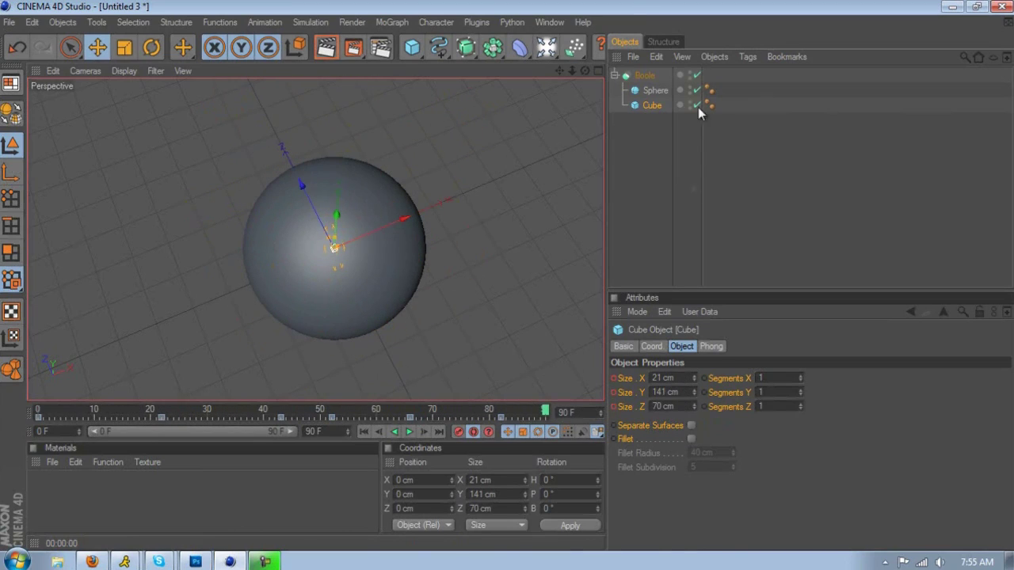
# Stretch the cube at frame 90 to about 942 cm in Y and 235 cm in Z
pyautogui.moveTo(585, 72); pyautogui.dragTo(510, 282)
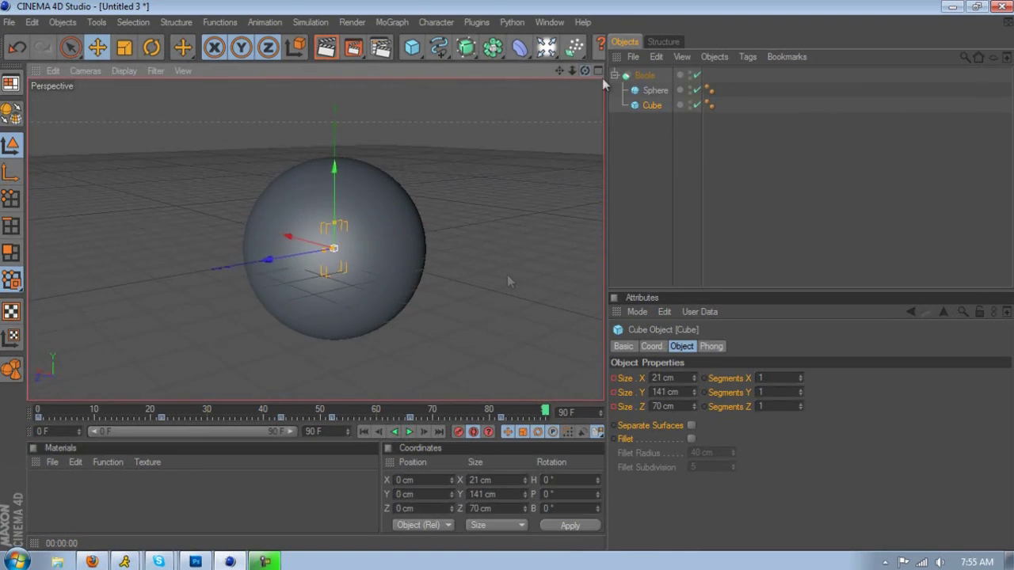
pyautogui.click(656, 90)
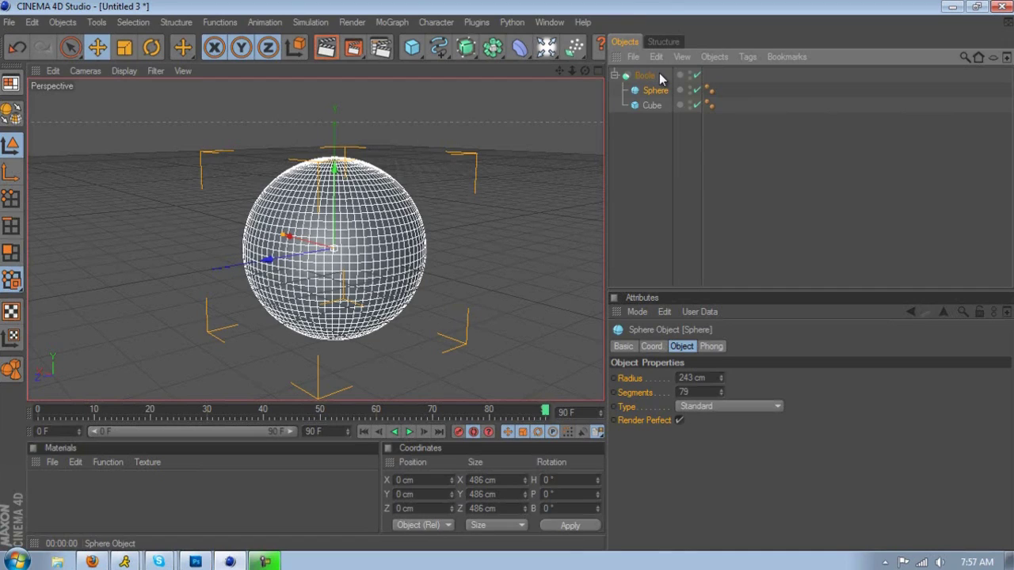
pyautogui.moveTo(585, 71)
pyautogui.mouseDown()
pyautogui.moveTo(509, 274)
pyautogui.moveTo(515, 333)
pyautogui.mouseUp()
pyautogui.click(652, 105)
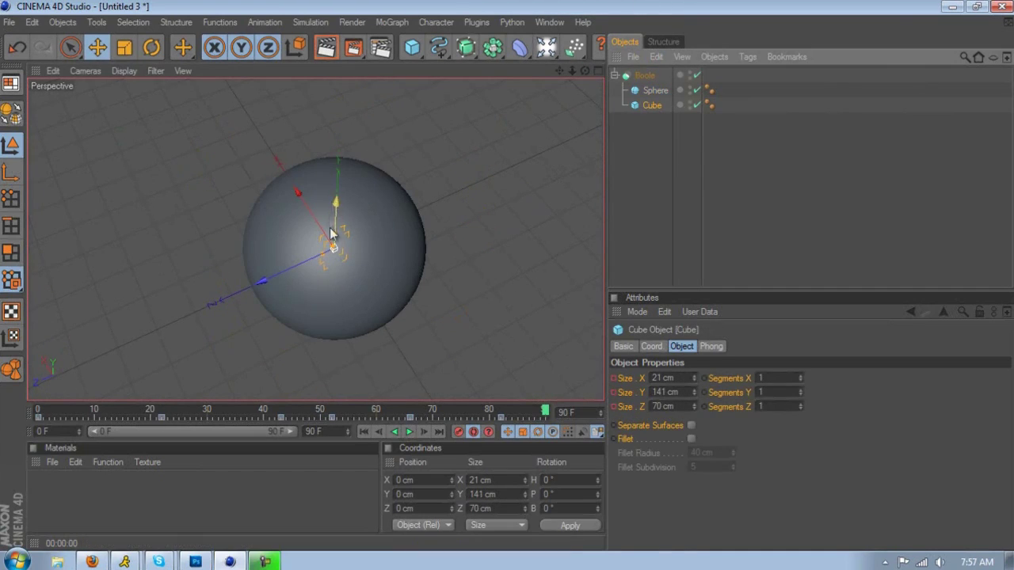
pyautogui.moveTo(338, 233); pyautogui.dragTo(507, 279)
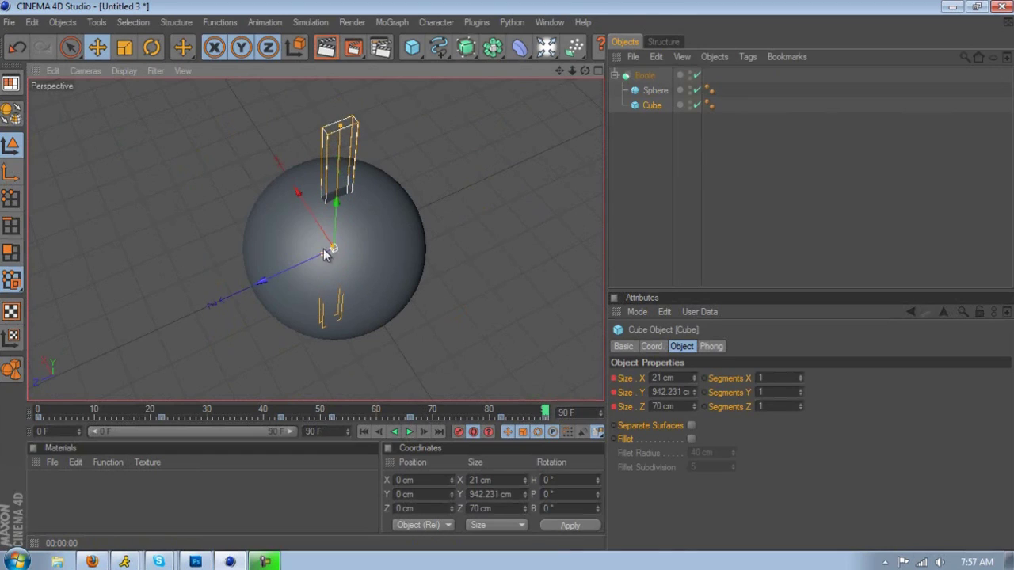
pyautogui.moveTo(325, 249); pyautogui.dragTo(524, 279)
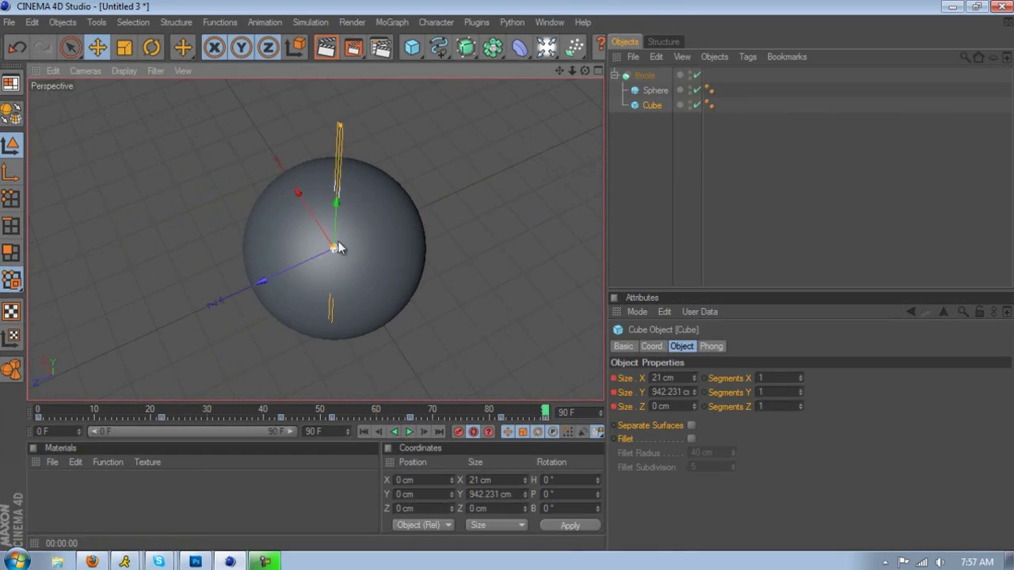
pyautogui.moveTo(334, 250); pyautogui.dragTo(507, 270)
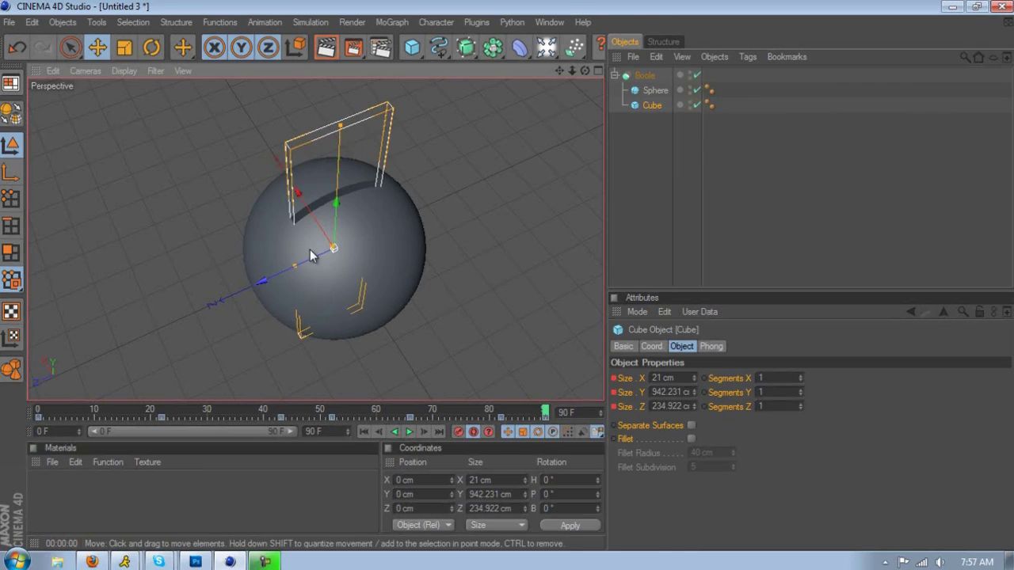
# Heighten the cube to about 1186 cm and lower it to about -207 cm in Y
pyautogui.moveTo(340, 128); pyautogui.dragTo(508, 279)
pyautogui.moveTo(340, 141); pyautogui.dragTo(507, 283)
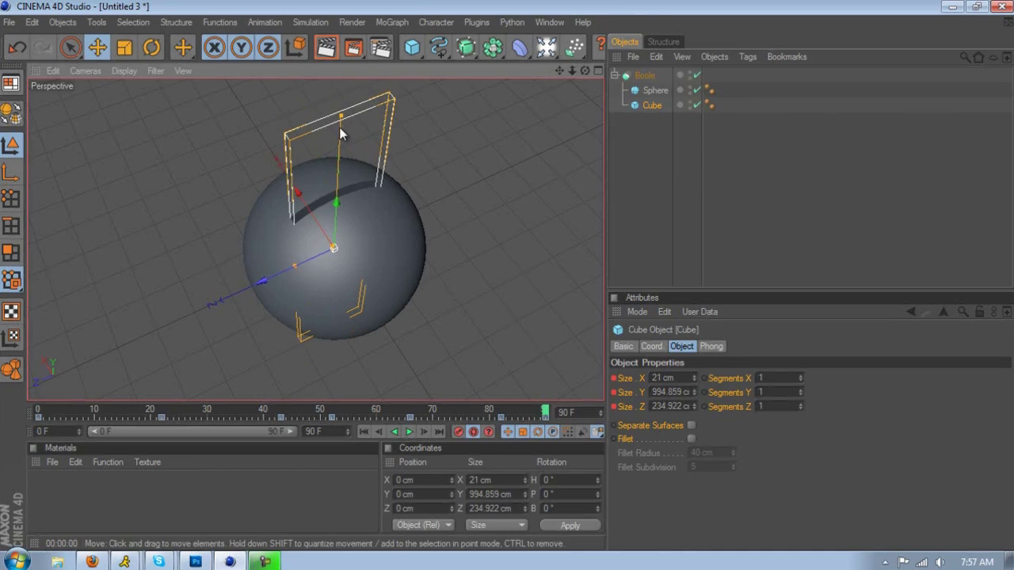
pyautogui.moveTo(340, 130); pyautogui.dragTo(334, 238)
pyautogui.moveTo(585, 72); pyautogui.dragTo(508, 274)
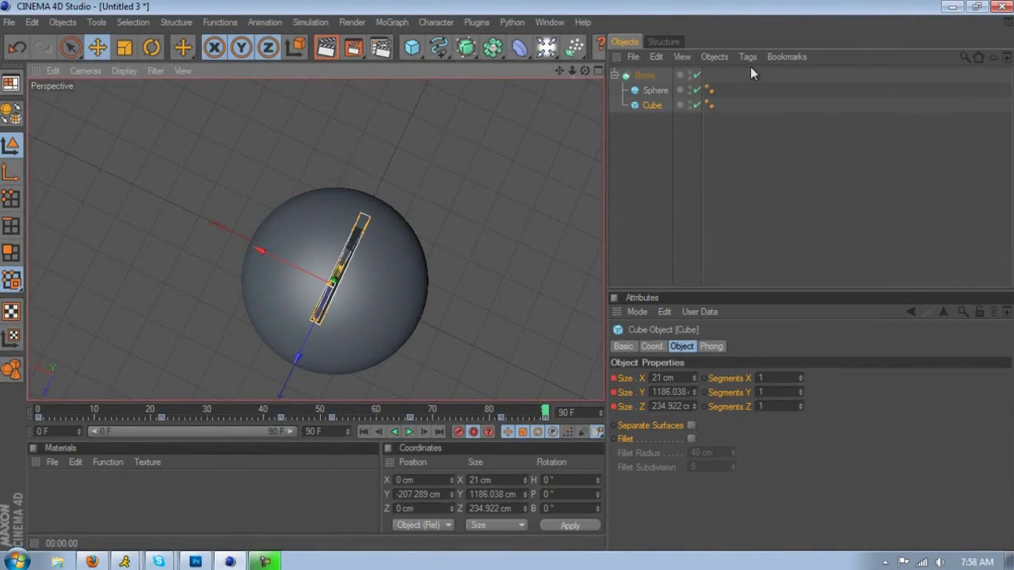
# Take the sphere and the cube out of the Boole and delete the Boole object
pyautogui.click(652, 90)
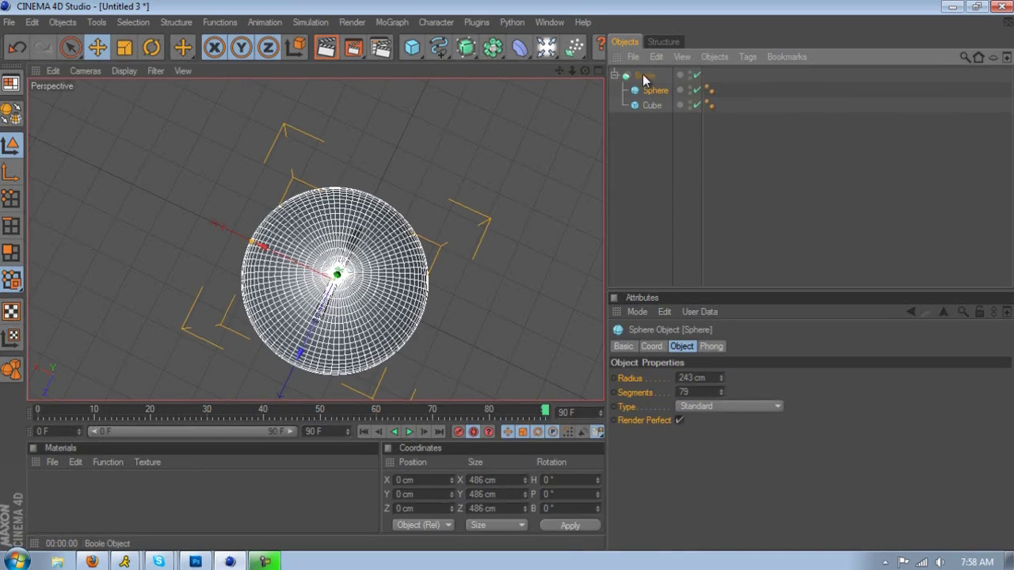
pyautogui.click(645, 76)
pyautogui.click(651, 93)
pyautogui.keyDown('shift'); pyautogui.click(651, 105); pyautogui.keyUp('shift')
pyautogui.moveTo(653, 93); pyautogui.dragTo(639, 211)
pyautogui.click(645, 74)
pyautogui.moveTo(645, 90); pyautogui.dragTo(651, 168)
pyautogui.click(645, 77)
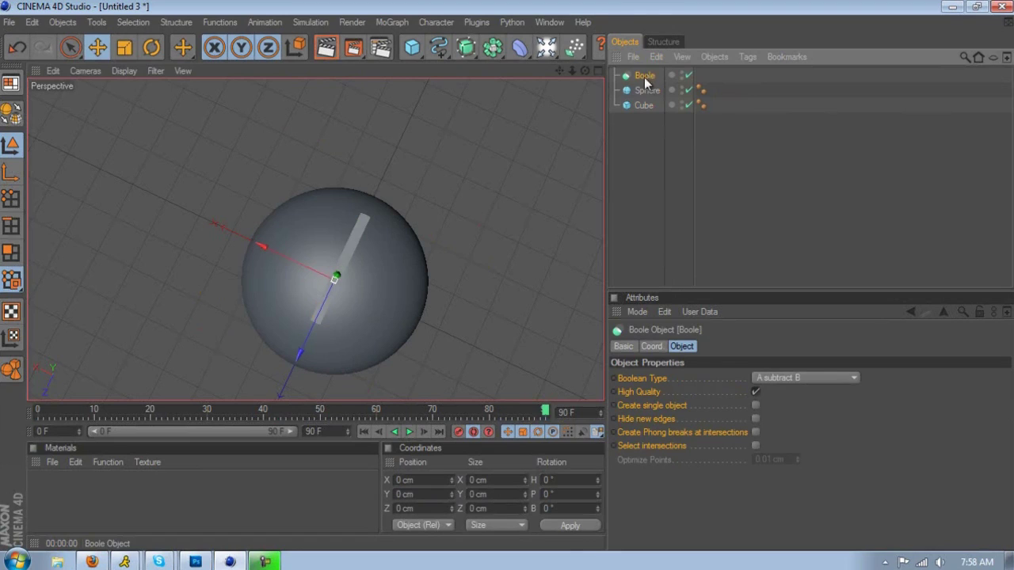
pyautogui.press('Delete')
# Turn off autokeying and move the cube away from the sphere to about -1820 cm in X
pyautogui.click(639, 79)
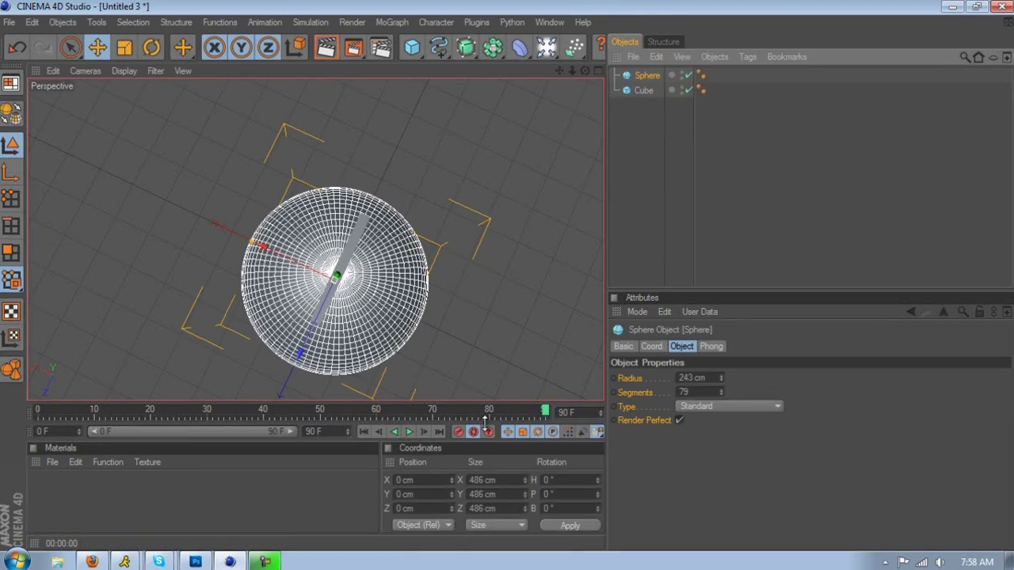
pyautogui.click(474, 431)
pyautogui.moveTo(584, 72); pyautogui.dragTo(467, 325)
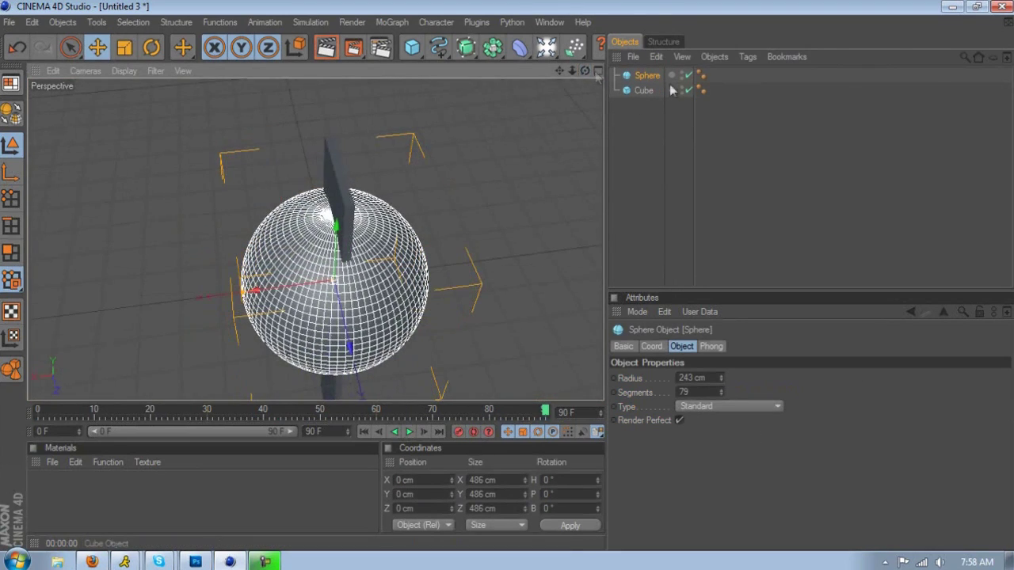
pyautogui.click(640, 91)
pyautogui.moveTo(264, 328); pyautogui.dragTo(510, 278)
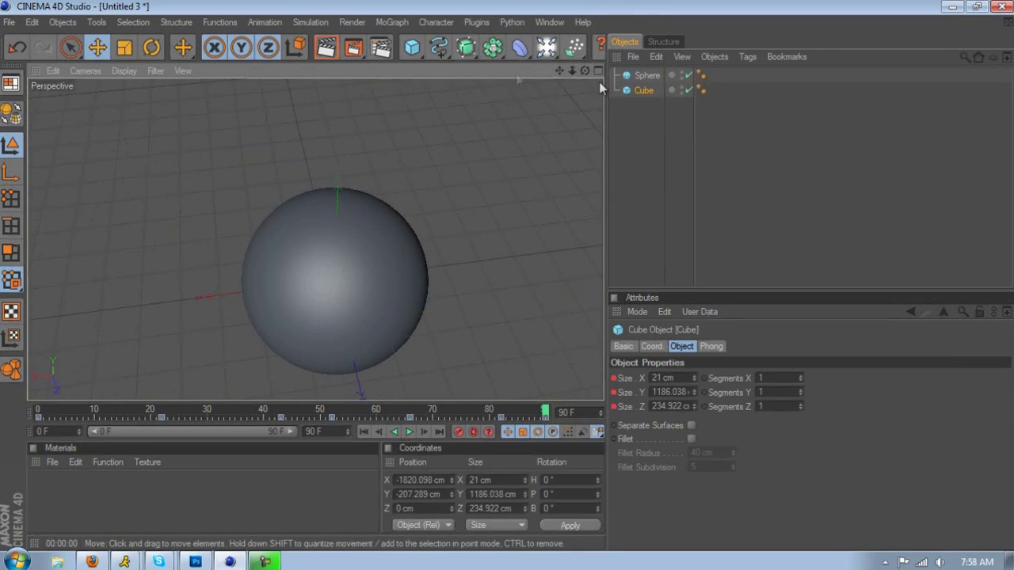
# Make the sphere editable and switch to polygon editing
pyautogui.click(647, 76)
pyautogui.click(17, 116)
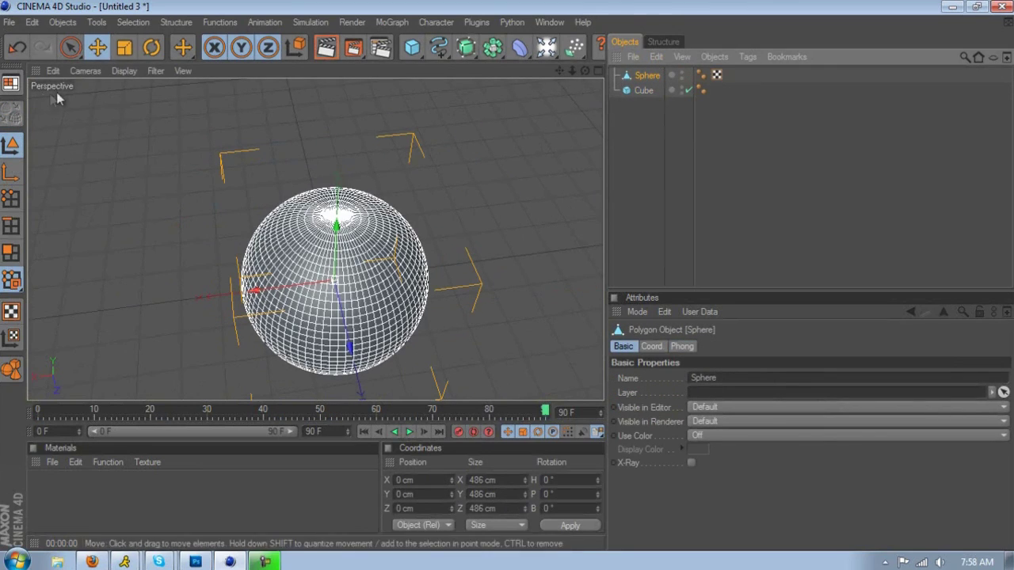
pyautogui.click(11, 252)
# Activate Loop Selection and select all of the sphere's polygons
pyautogui.click(132, 21)
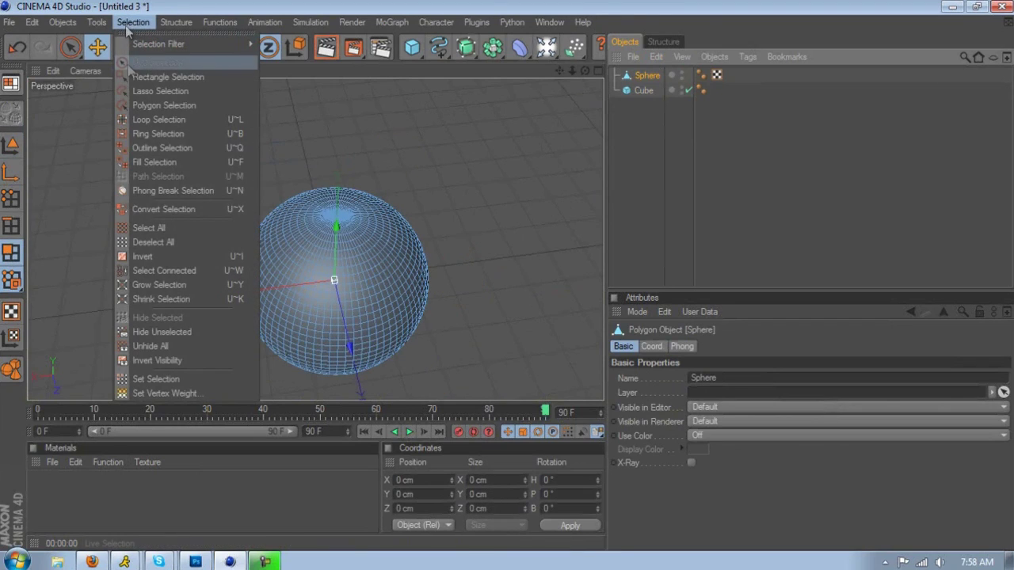
pyautogui.click(151, 120)
pyautogui.click(31, 21)
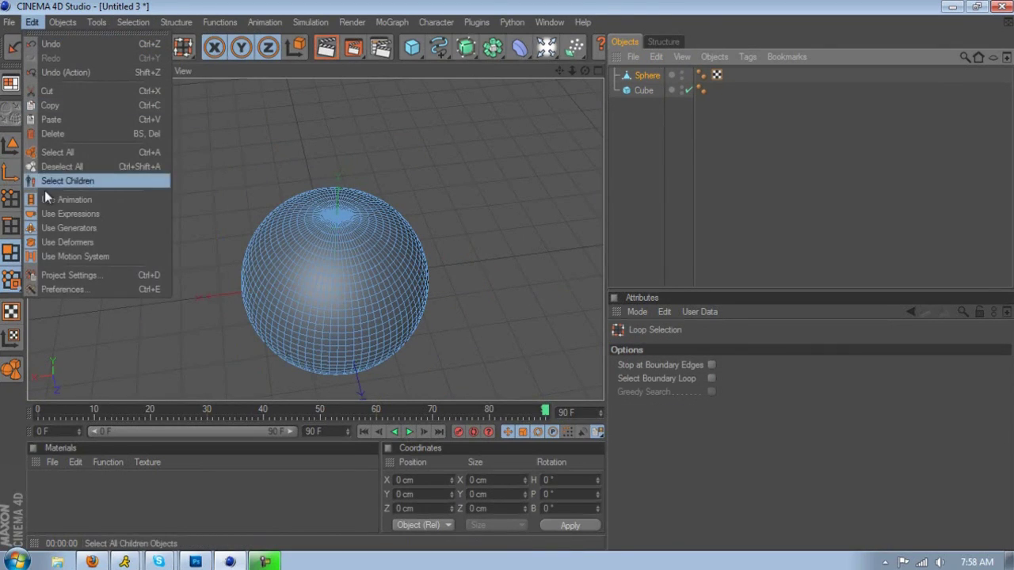
pyautogui.click(55, 151)
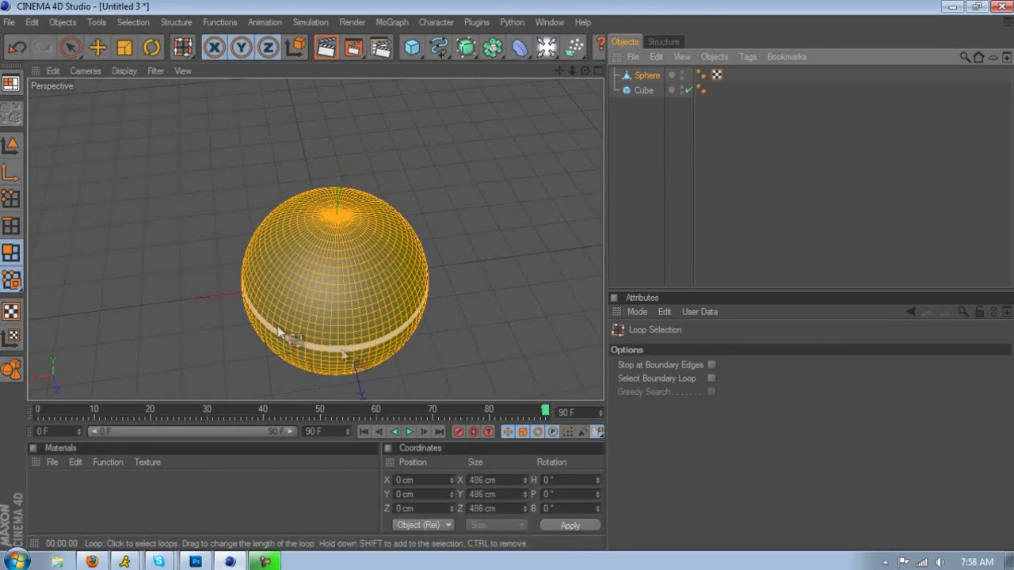
# Extrude a single polygon on the sphere's front outward into a long spike and adjust its tip with a -3 cm offset
pyautogui.rightClick(344, 337)
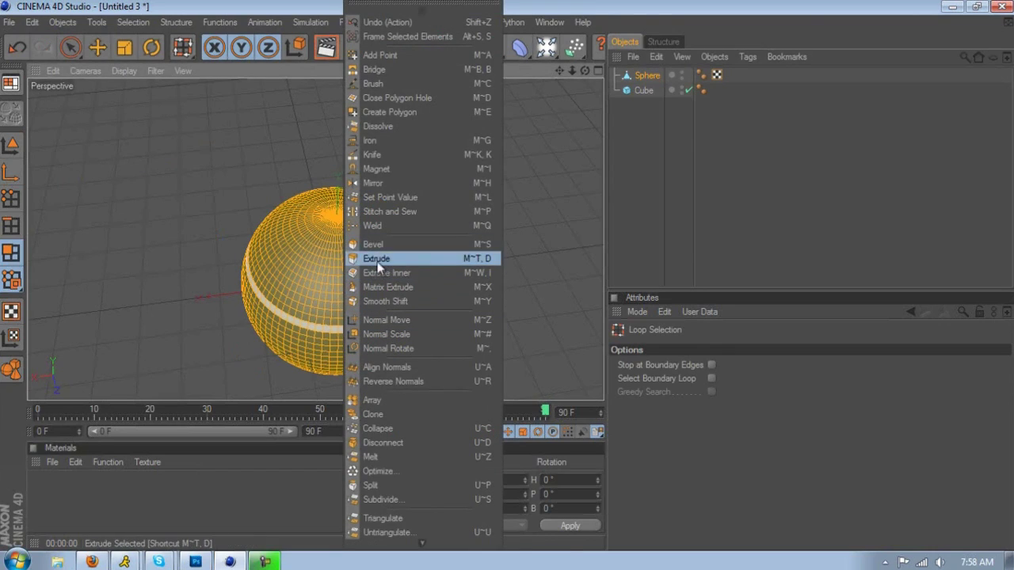
pyautogui.click(382, 262)
pyautogui.click(365, 335)
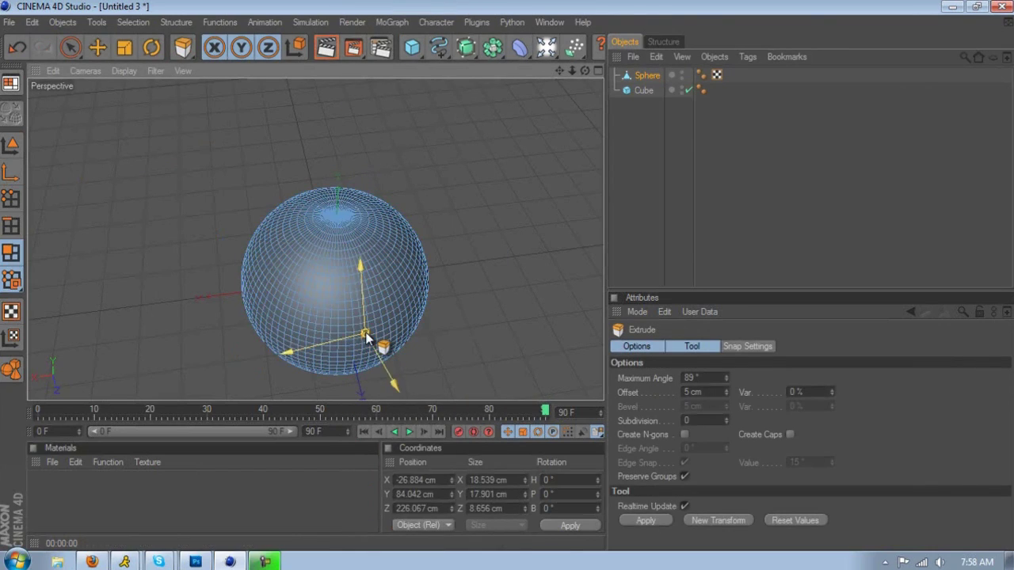
pyautogui.moveTo(507, 275); pyautogui.dragTo(505, 275)
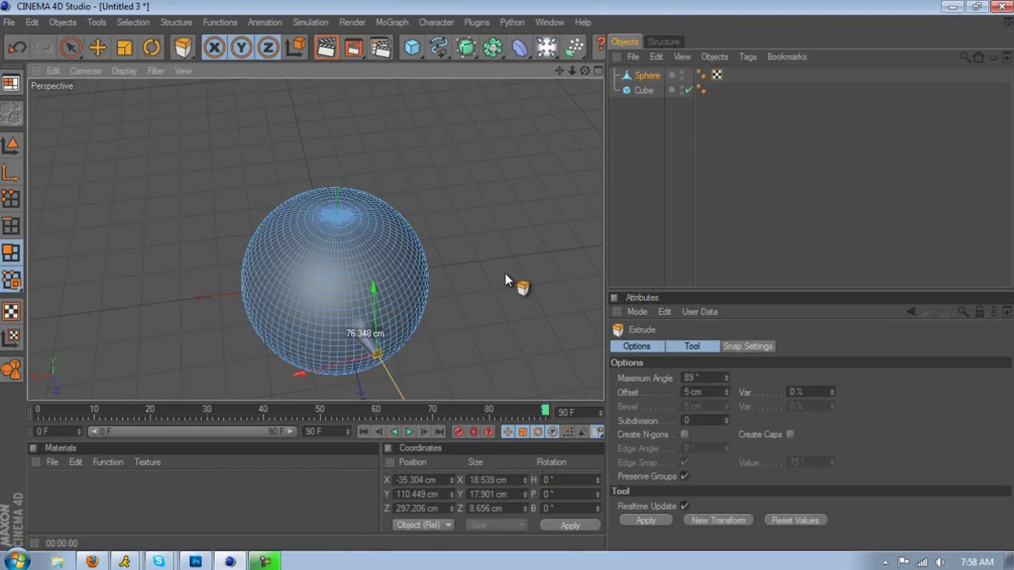
pyautogui.scroll(1, 480, 215)
pyautogui.scroll(2, 480, 217)
pyautogui.moveTo(561, 72); pyautogui.dragTo(507, 275)
pyautogui.moveTo(479, 236); pyautogui.dragTo(215, 125)
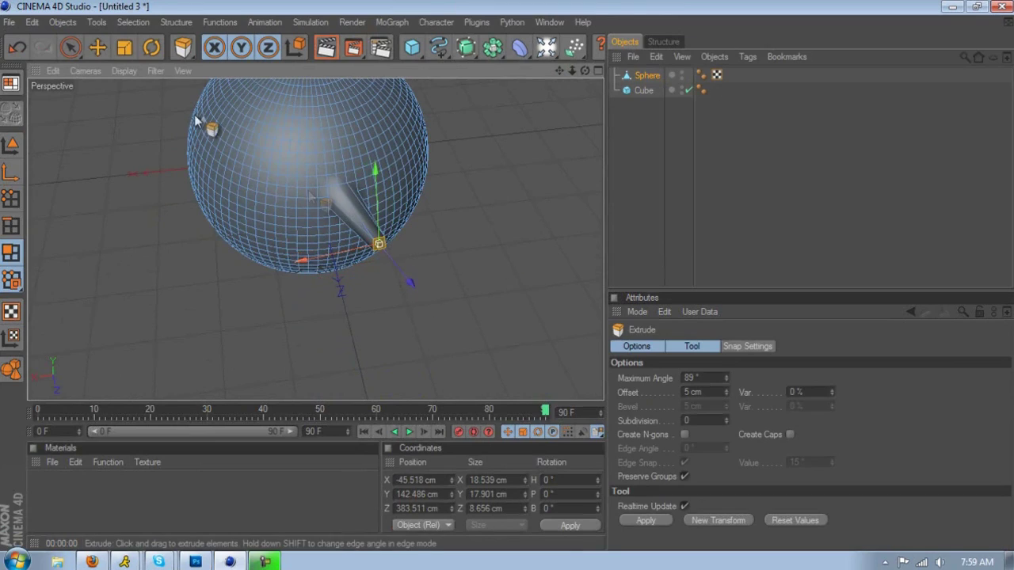
pyautogui.moveTo(285, 162); pyautogui.dragTo(508, 281)
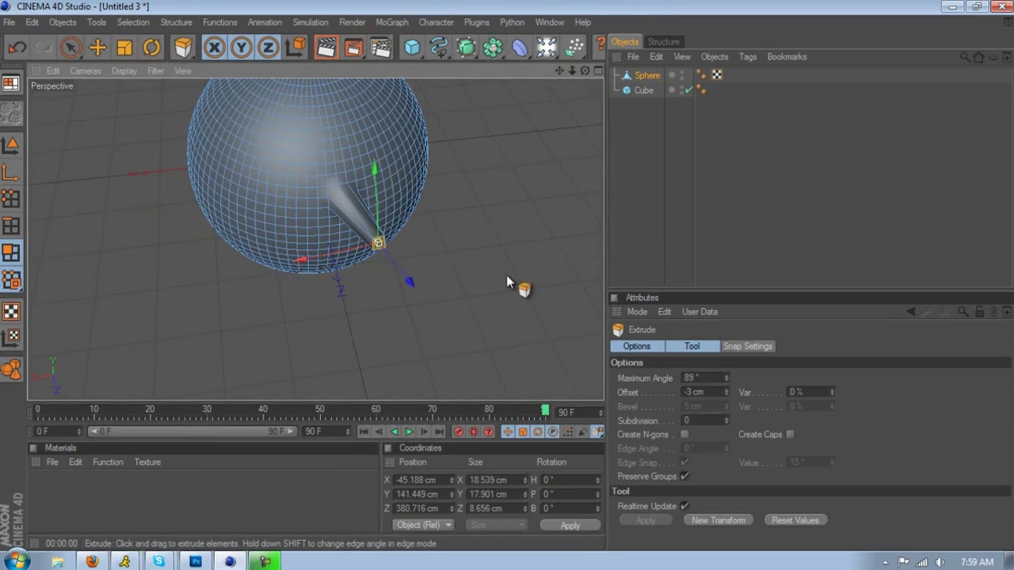
# Select a small patch of adjacent polygons beside the spike and push it about 28 cm inward along Z
pyautogui.click(287, 158)
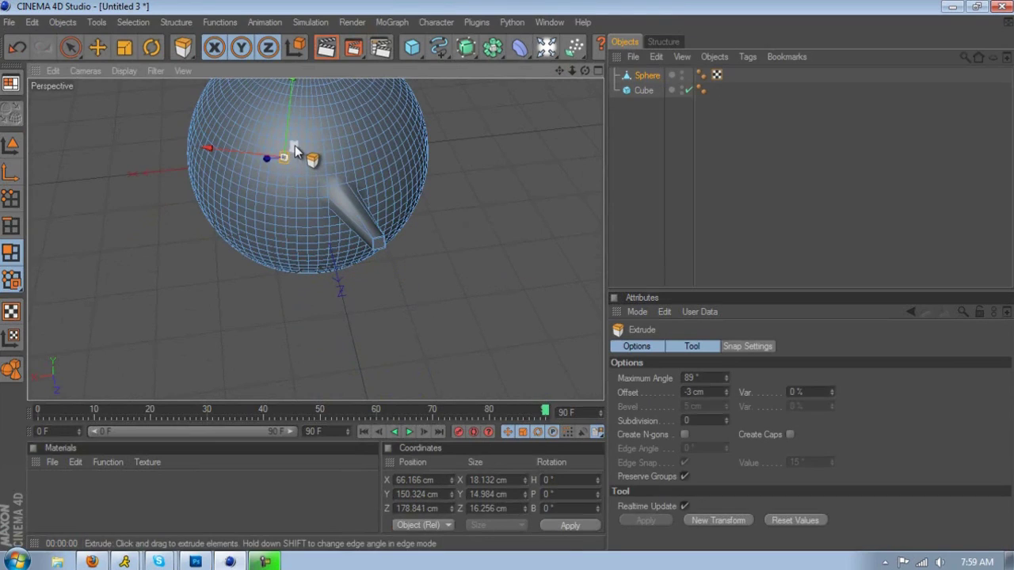
pyautogui.keyDown('shift'); pyautogui.click(296, 158); pyautogui.keyUp('shift')
pyautogui.keyDown('shift'); pyautogui.click(288, 171); pyautogui.keyUp('shift')
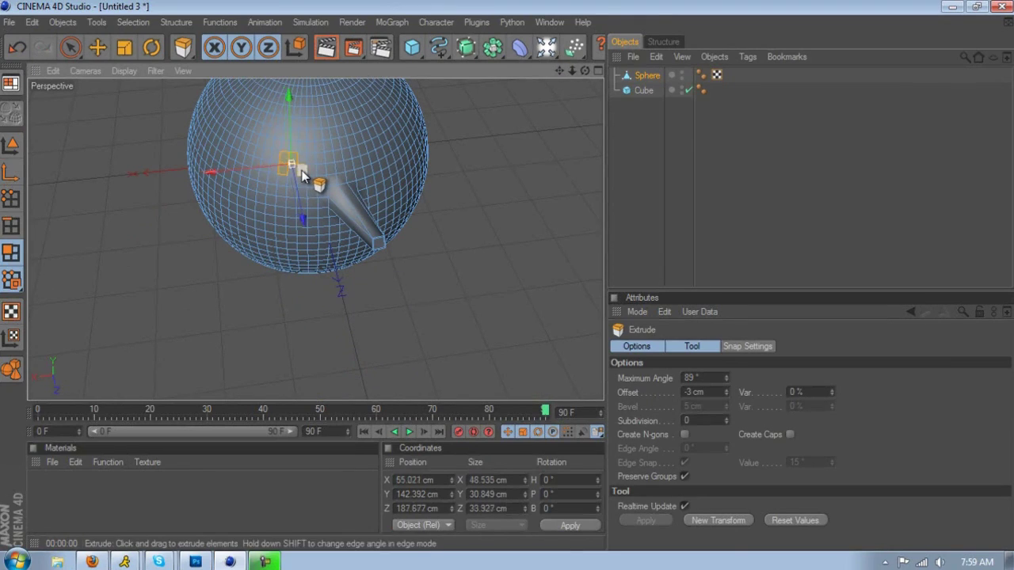
pyautogui.keyDown('shift'); pyautogui.click(290, 171); pyautogui.keyUp('shift')
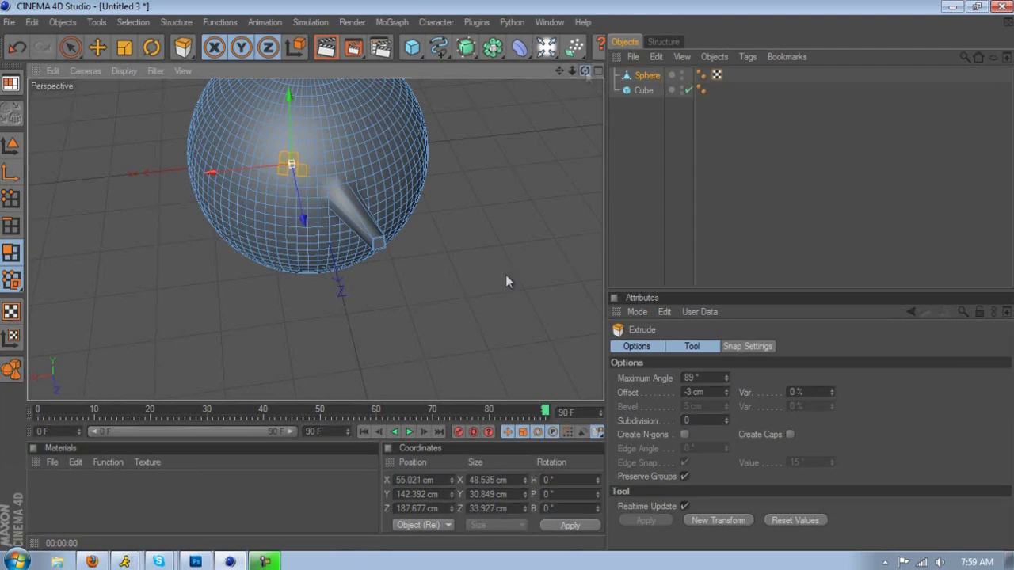
pyautogui.moveTo(585, 72); pyautogui.dragTo(638, 39)
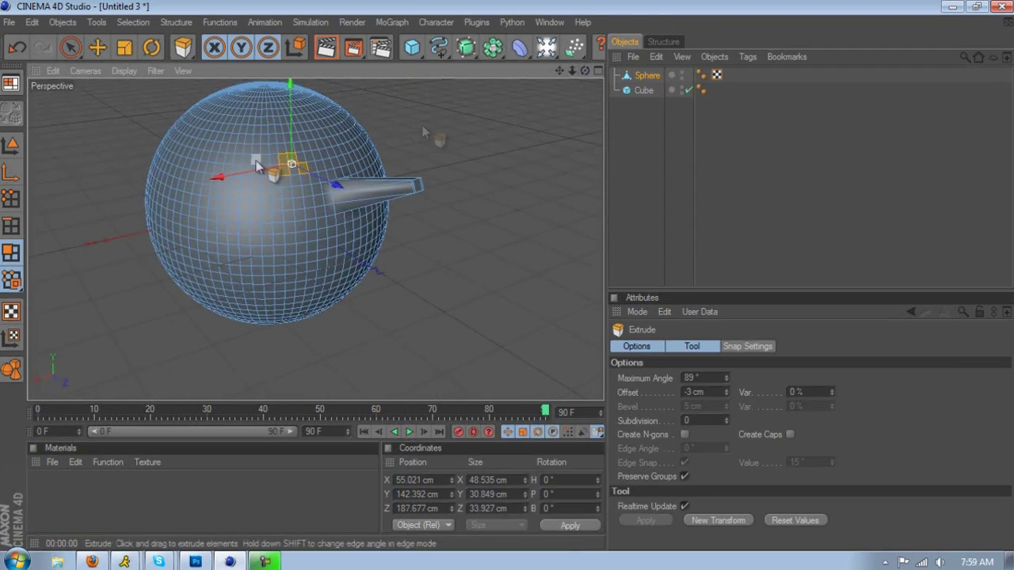
pyautogui.keyDown('shift'); pyautogui.click(295, 178); pyautogui.keyUp('shift')
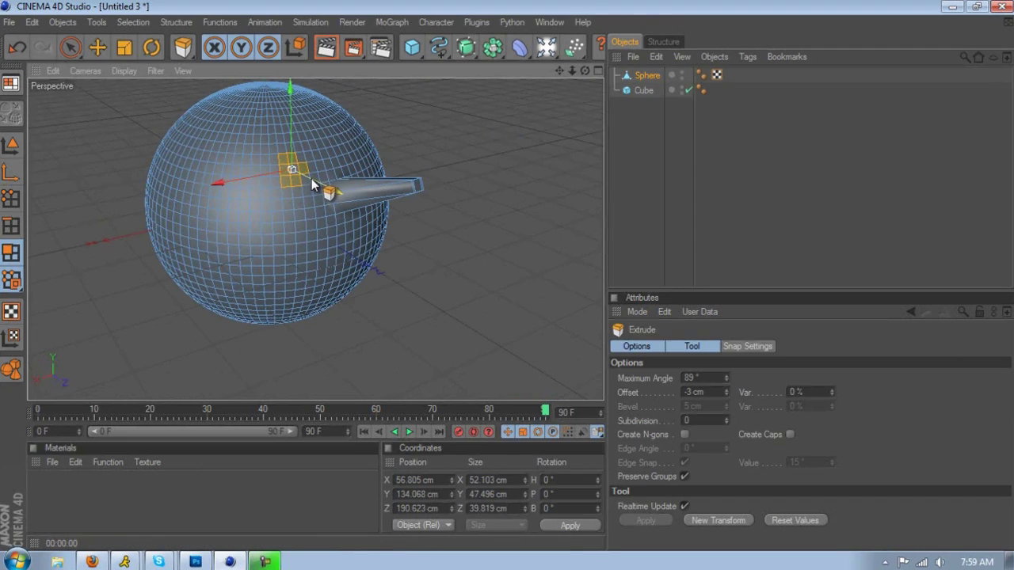
pyautogui.moveTo(311, 178); pyautogui.dragTo(506, 274)
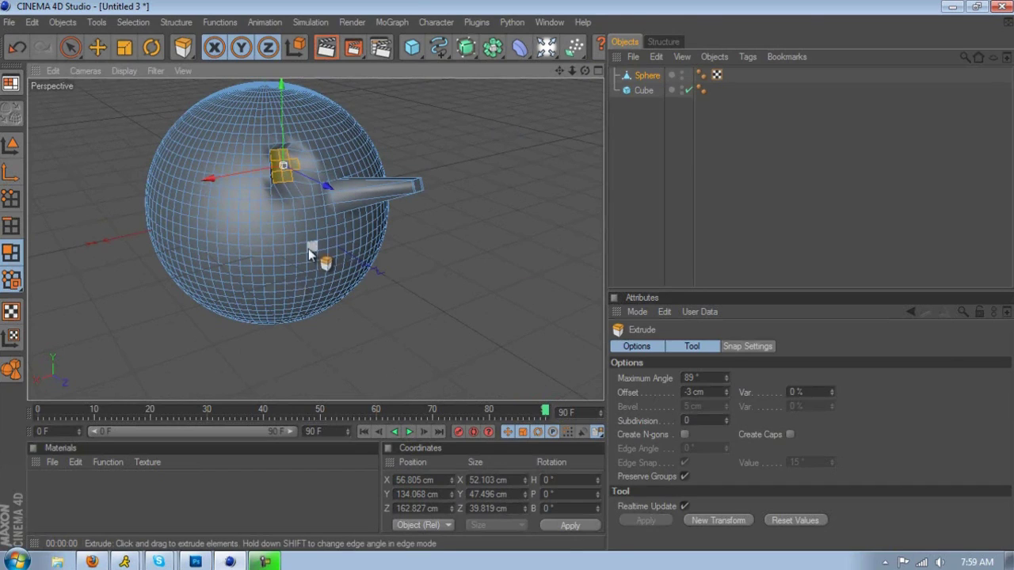
pyautogui.scroll(4, 331, 152)
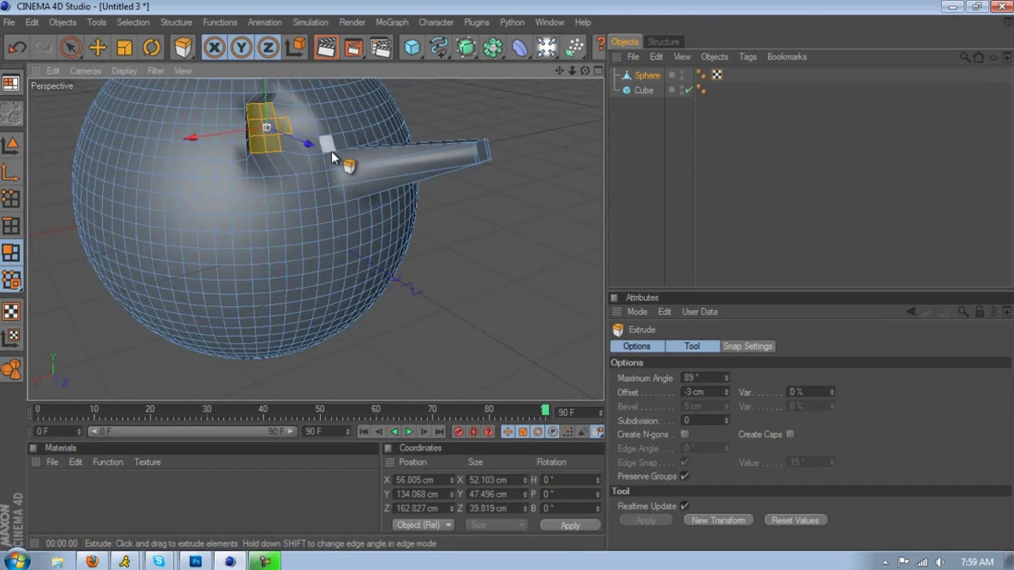
# Examine the pushed-in polygon patch up close and from the front, including a rendered preview of the view
pyautogui.moveTo(559, 71); pyautogui.dragTo(507, 278)
pyautogui.scroll(3, 283, 220)
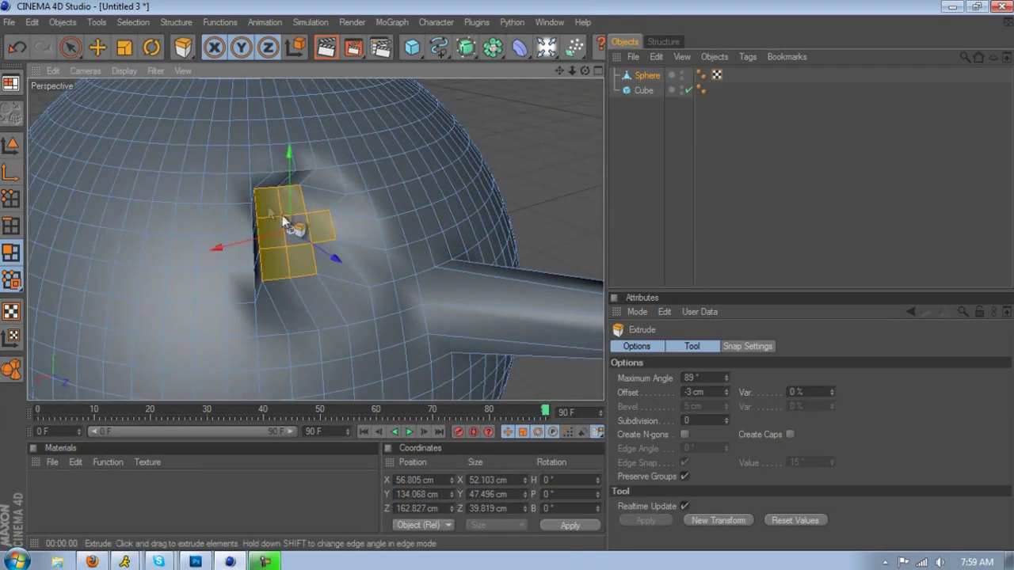
pyautogui.keyDown('alt'); pyautogui.moveTo(278, 231); pyautogui.dragTo(270, 163, button='right'); pyautogui.keyUp('alt')
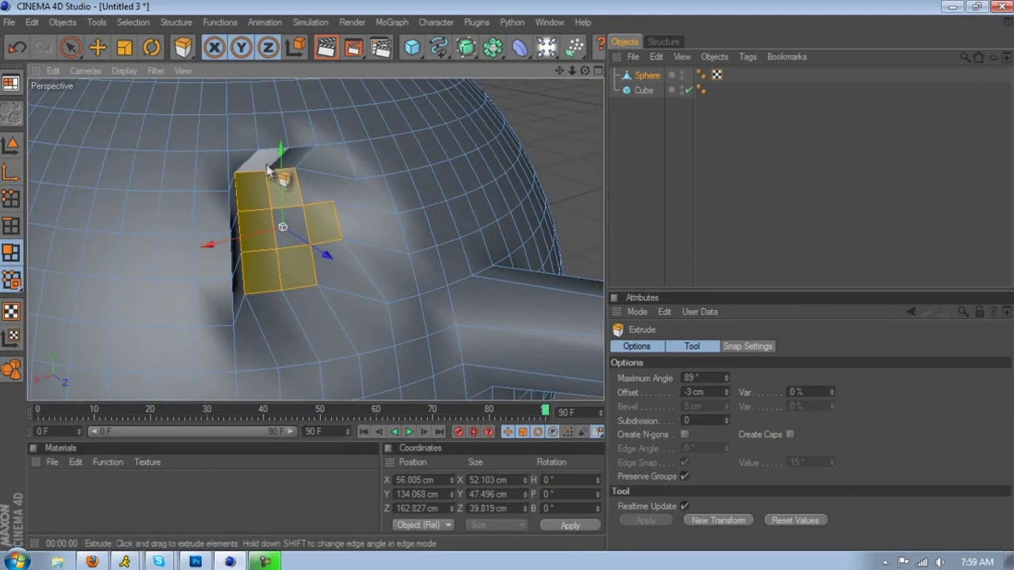
pyautogui.click(213, 48)
pyautogui.click(212, 48)
pyautogui.click(326, 48)
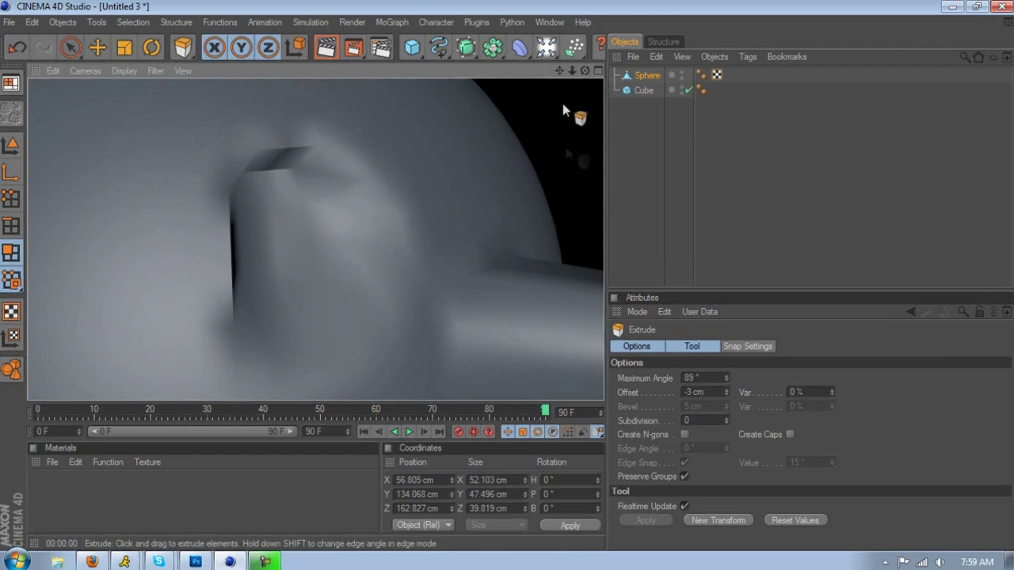
pyautogui.moveTo(586, 71); pyautogui.dragTo(514, 274)
pyautogui.scroll(-8, 364, 207)
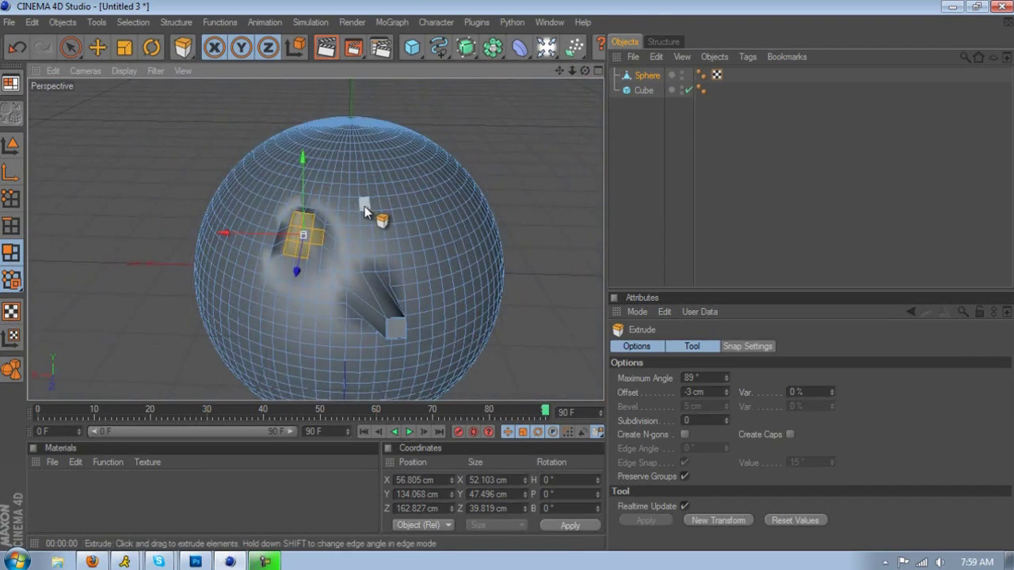
pyautogui.scroll(3, 210, 185)
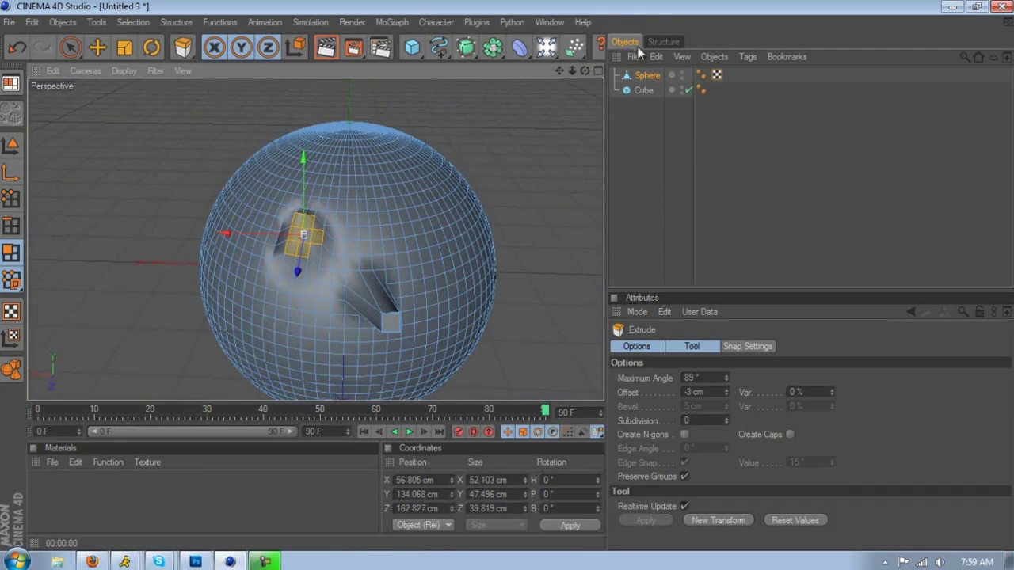
# Add a second sphere, move it forward along Z, and give it a 21 cm radius and 129 segments
pyautogui.click(412, 47)
pyautogui.click(517, 62)
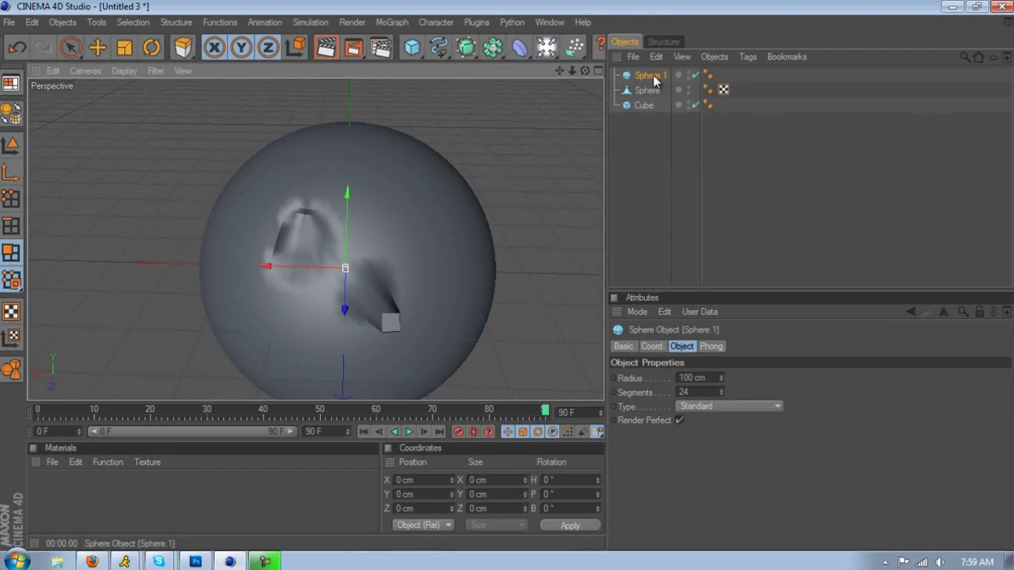
pyautogui.moveTo(343, 306); pyautogui.dragTo(509, 264)
pyautogui.moveTo(721, 393); pyautogui.dragTo(724, 373)
# Move the small sphere along its axes into the dent beside the spike, checking its placement from several angles
pyautogui.moveTo(347, 347); pyautogui.dragTo(507, 275)
pyautogui.moveTo(295, 265); pyautogui.dragTo(508, 280)
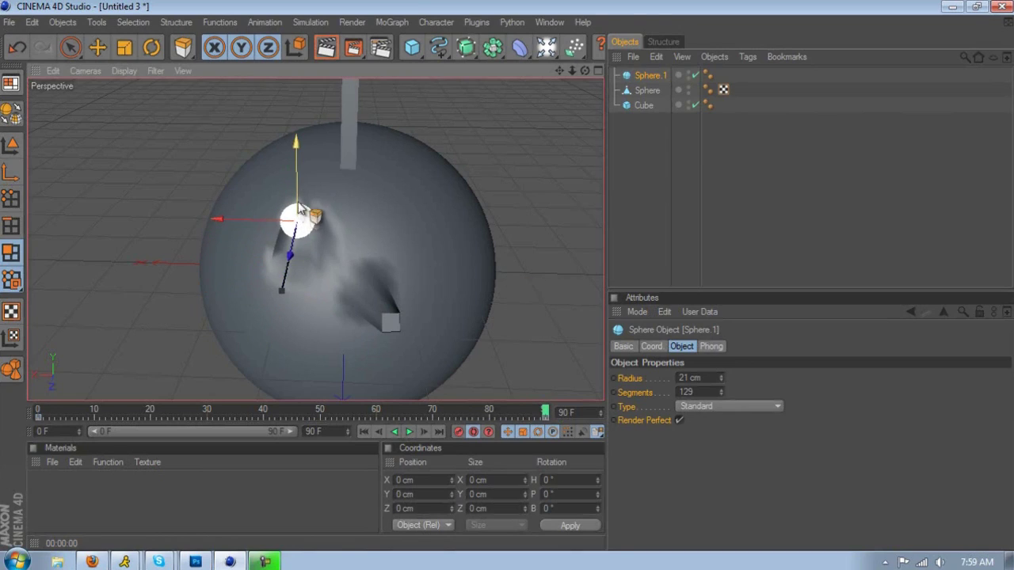
pyautogui.moveTo(297, 200); pyautogui.dragTo(506, 274)
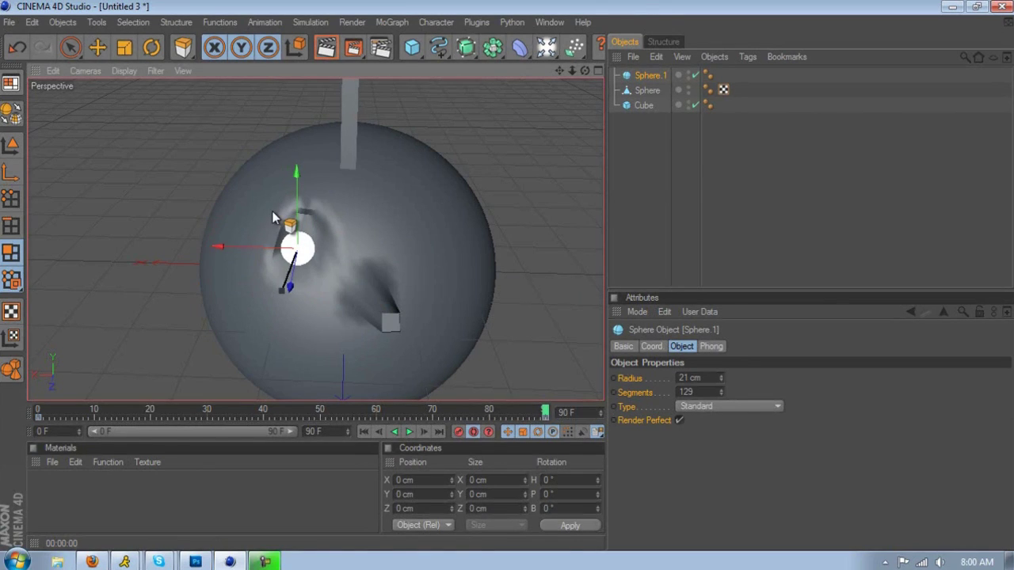
pyautogui.moveTo(585, 71); pyautogui.dragTo(520, 275)
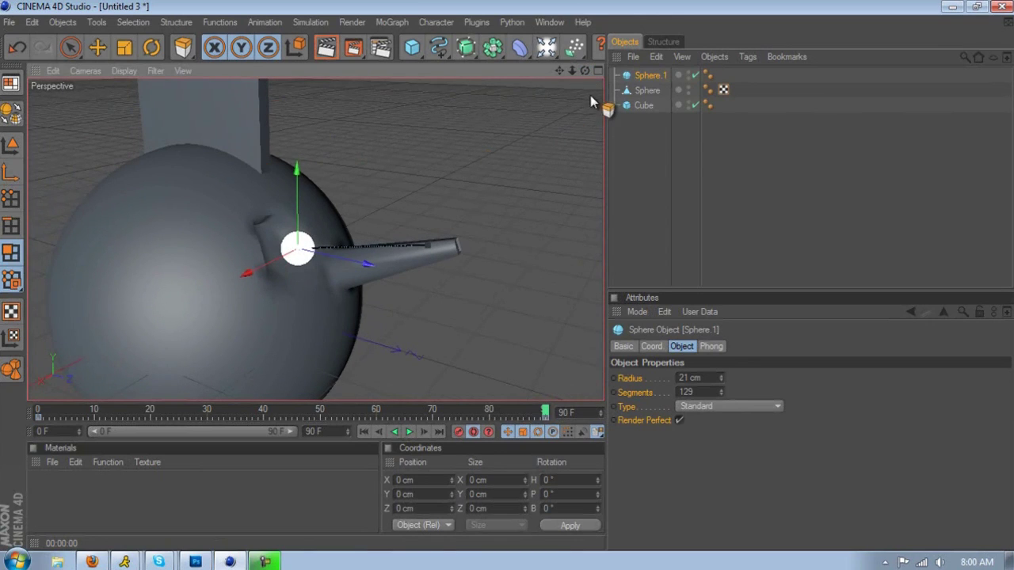
pyautogui.moveTo(587, 68); pyautogui.dragTo(550, 5)
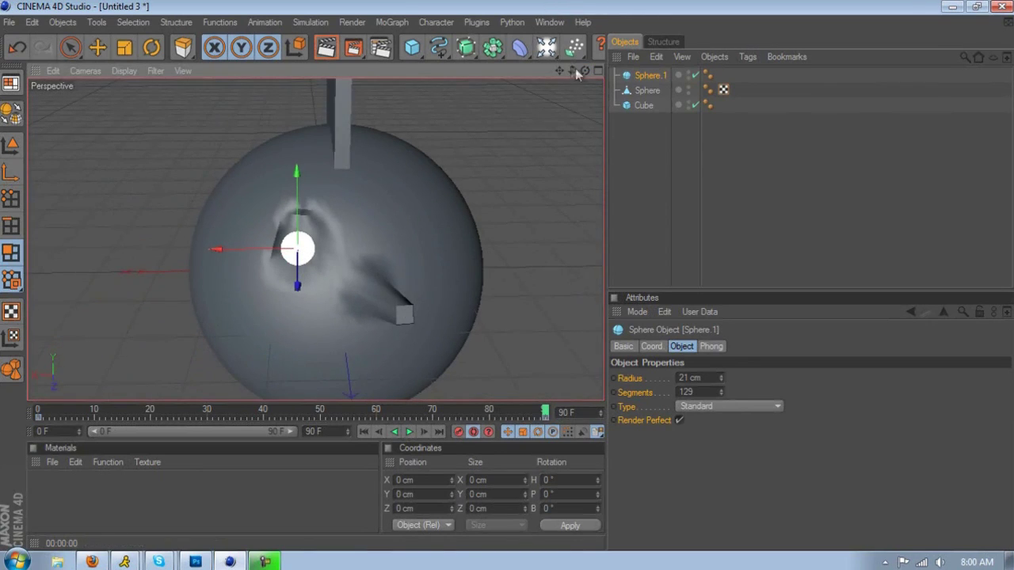
pyautogui.moveTo(578, 72); pyautogui.dragTo(365, 276)
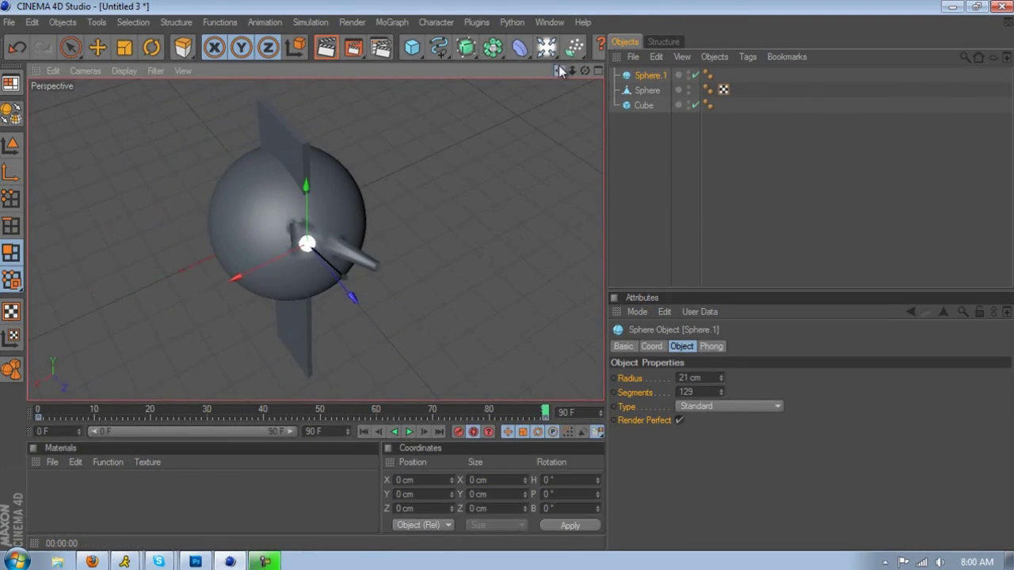
pyautogui.moveTo(559, 71); pyautogui.dragTo(523, 261)
# Add a MoText object, an Extrude NURBS and a Bend deformer to the scene
pyautogui.click(647, 92)
pyautogui.click(638, 105)
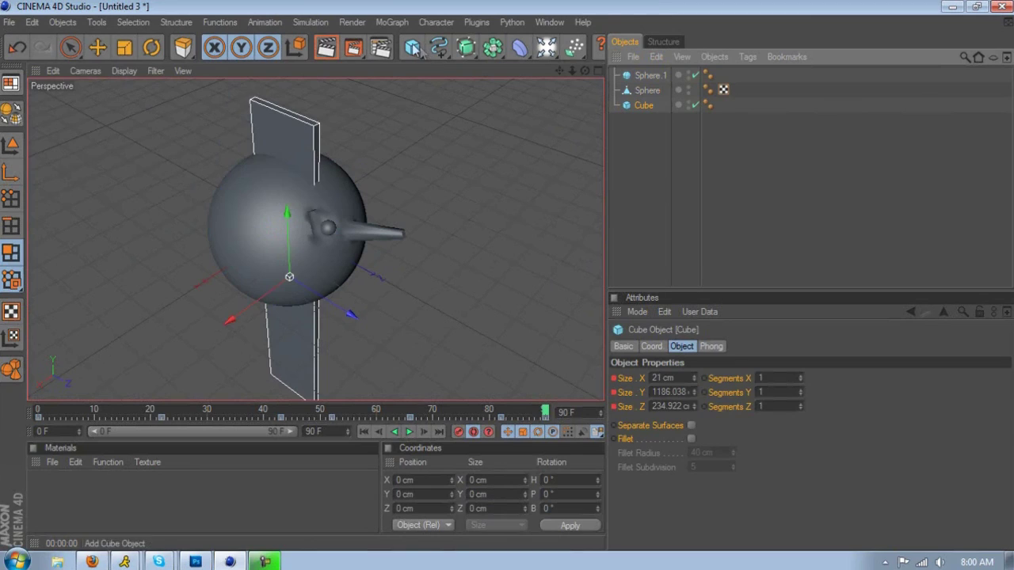
pyautogui.click(392, 23)
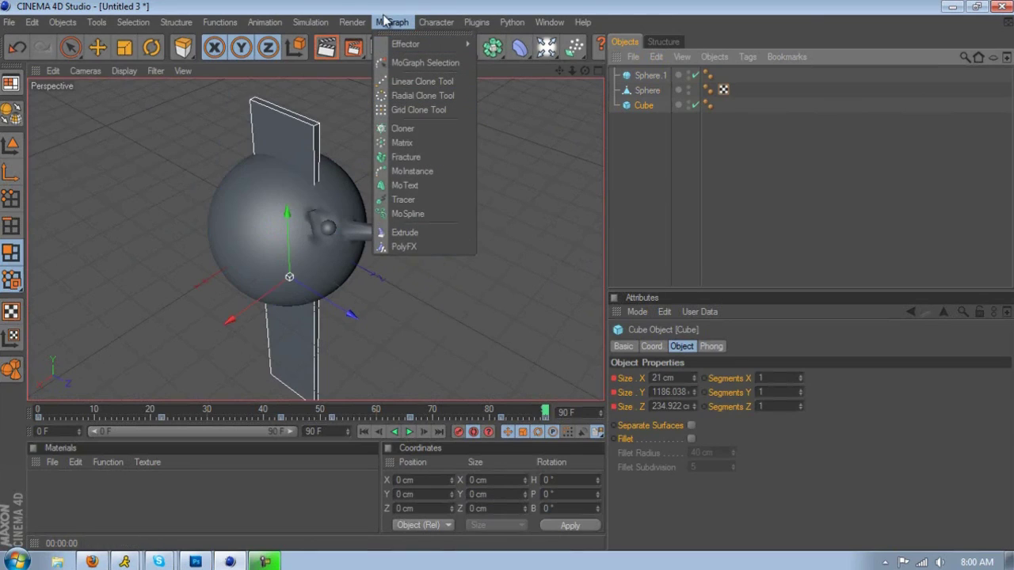
pyautogui.click(404, 185)
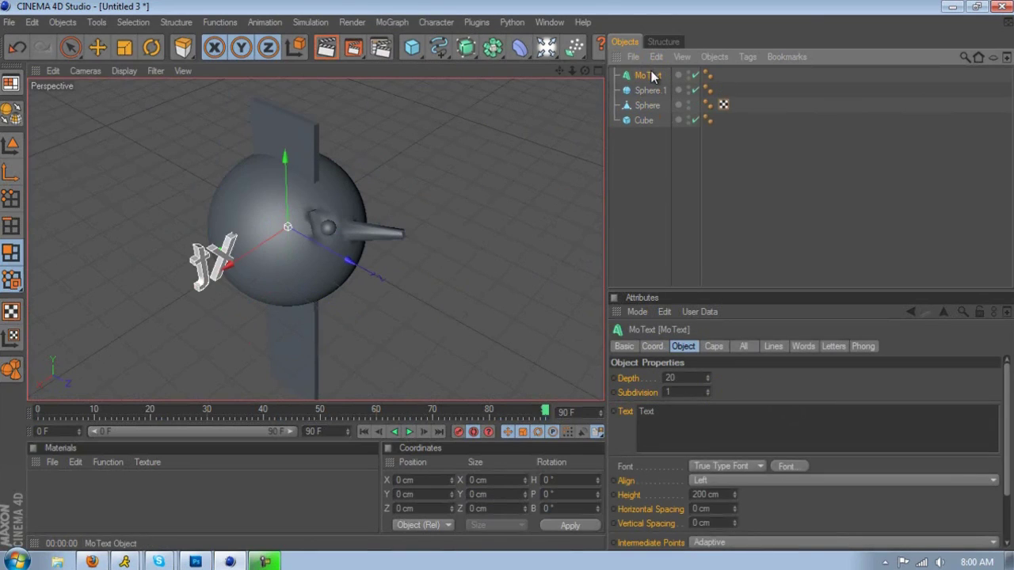
pyautogui.moveTo(579, 68); pyautogui.dragTo(510, 283)
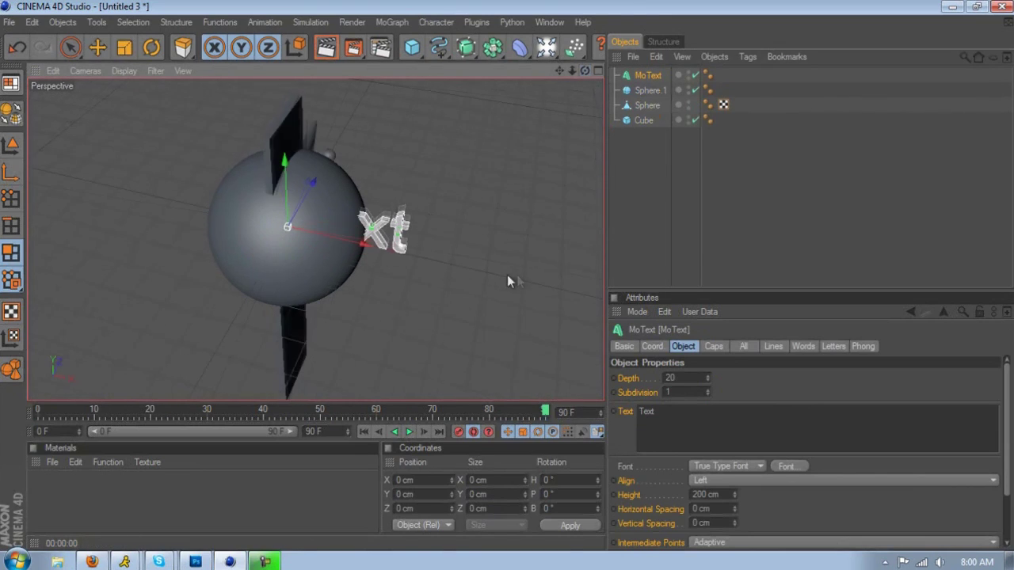
pyautogui.moveTo(466, 48)
pyautogui.mouseDown()
pyautogui.moveTo(600, 87)
pyautogui.moveTo(626, 62)
pyautogui.moveTo(490, 41)
pyautogui.moveTo(486, 78)
pyautogui.moveTo(687, 69)
pyautogui.moveTo(567, 61)
pyautogui.moveTo(545, 48)
pyautogui.moveTo(622, 93)
pyautogui.moveTo(479, 44)
pyautogui.mouseUp()
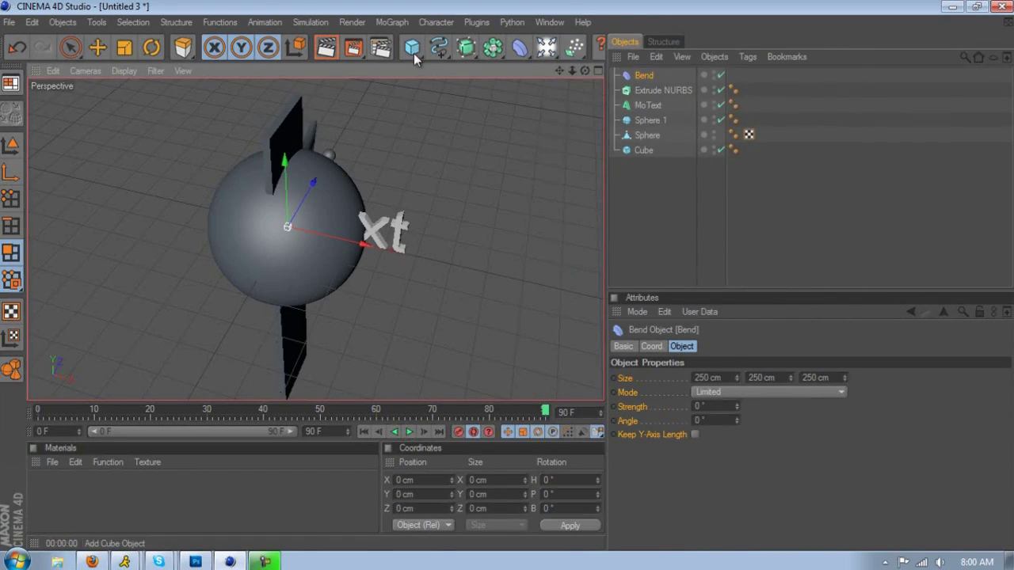
pyautogui.click(420, 23)
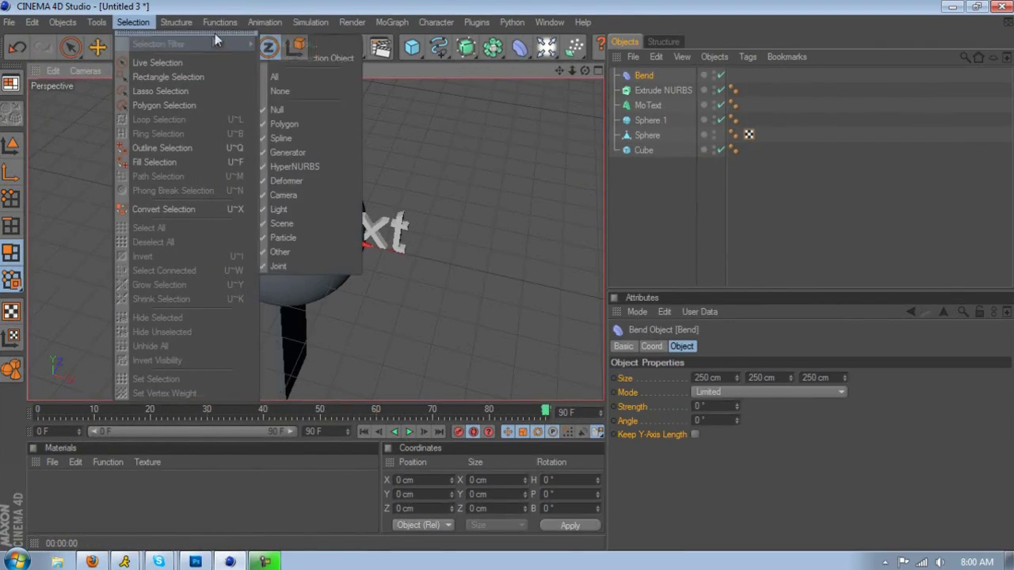
pyautogui.moveTo(261, 24)
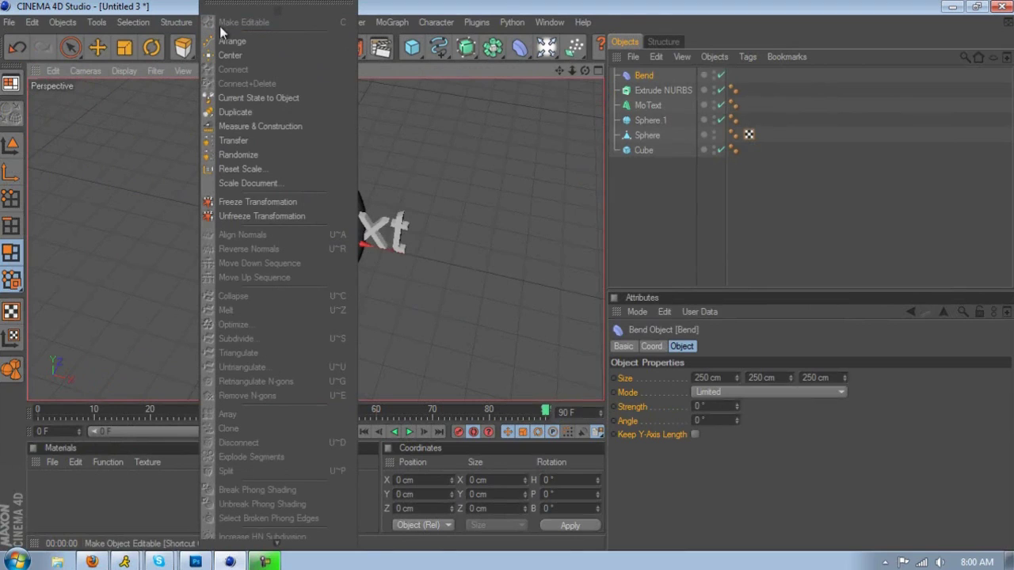
pyautogui.click(461, 111)
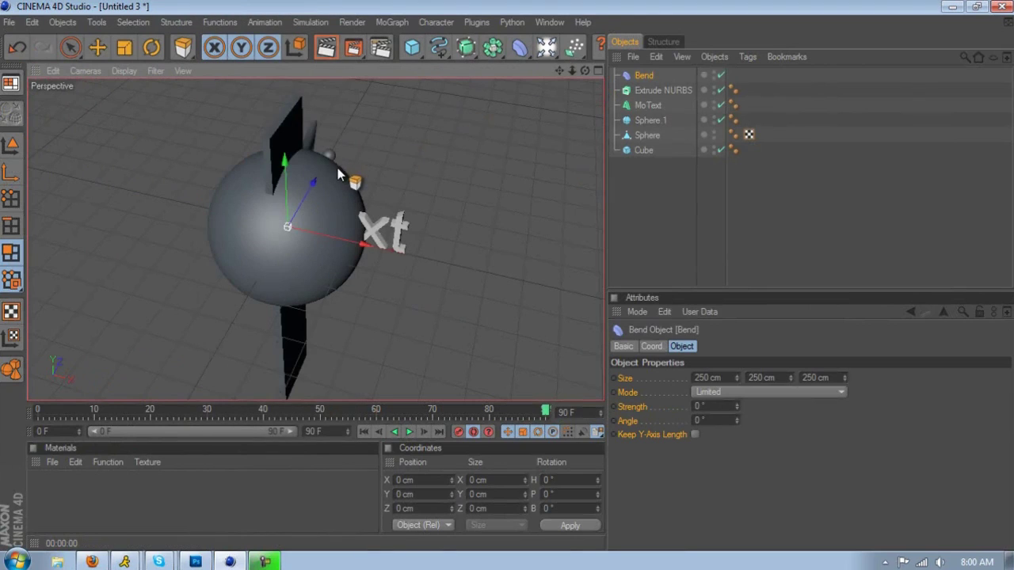
# Select the Extrude NURBS object
pyautogui.scroll(-5, 349, 175)
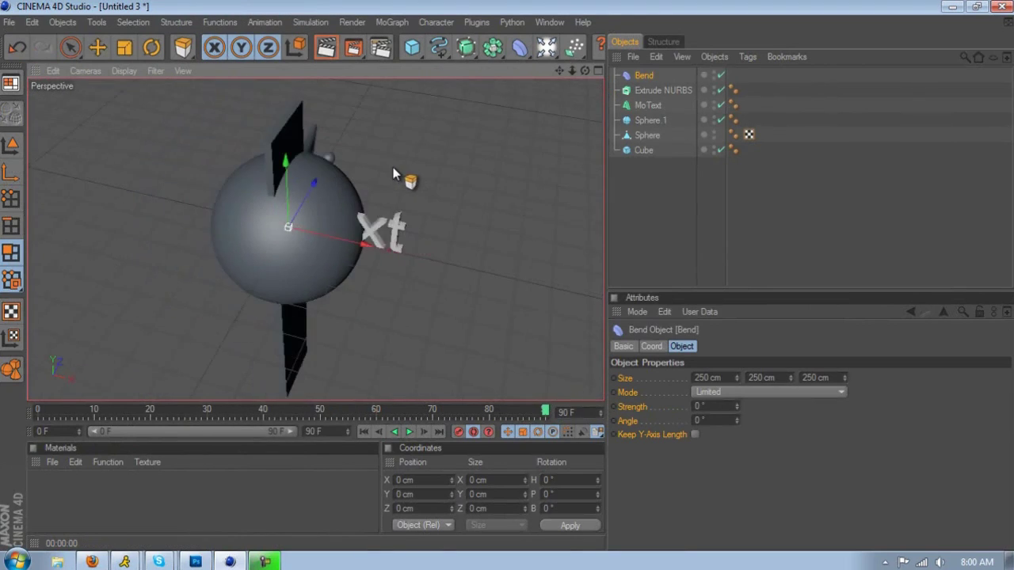
pyautogui.click(653, 90)
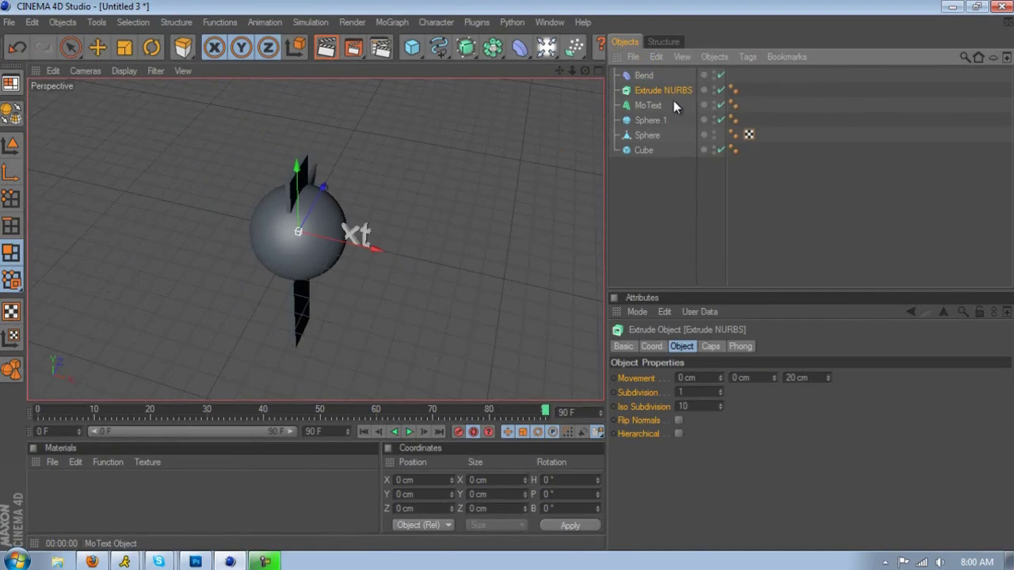